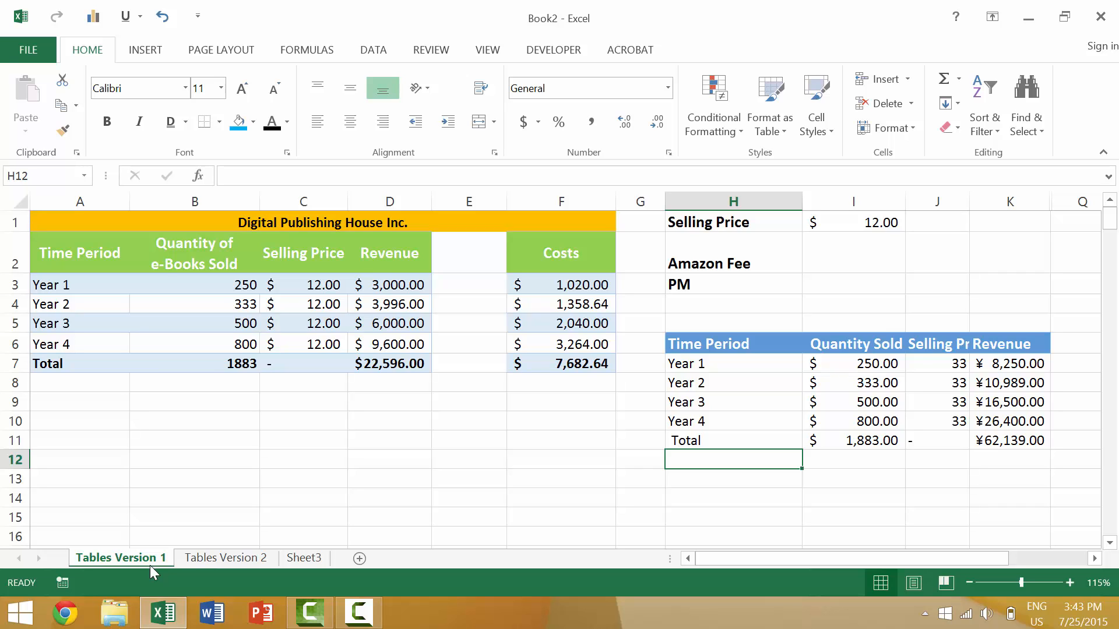
left_click(381, 283)
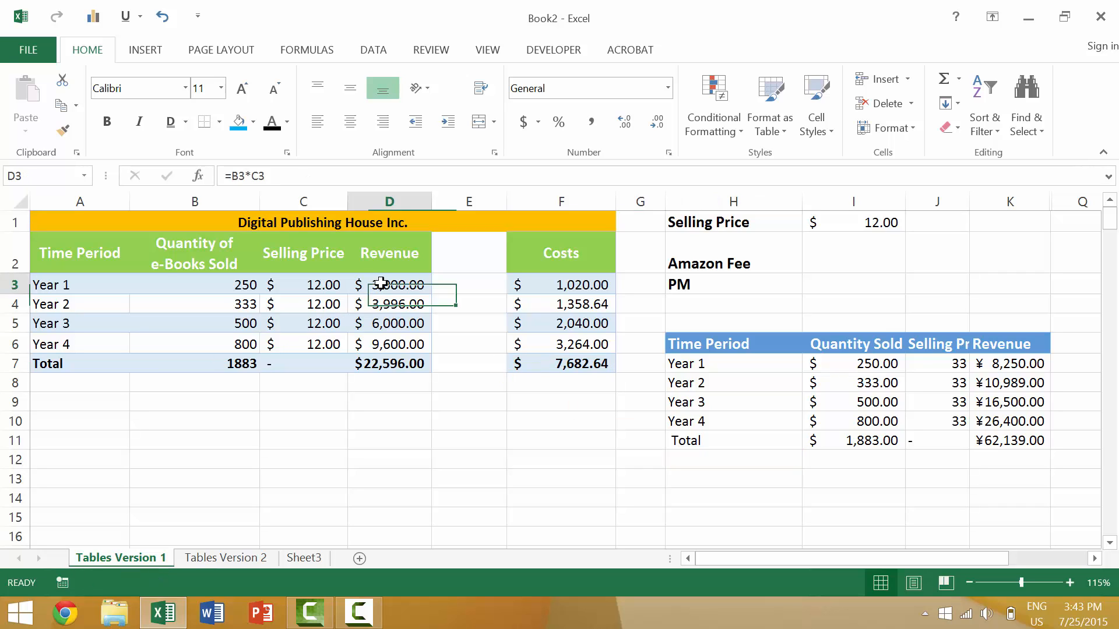
left_click(535, 280)
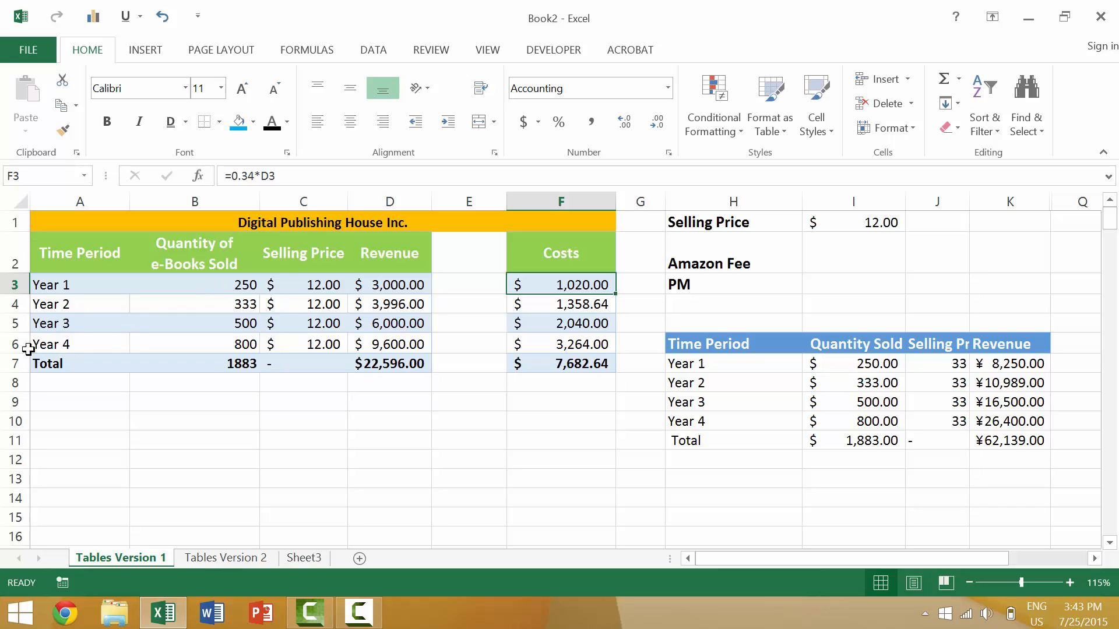
Enter the label "Year 5" in cell A9, below the e-book sales table
left_click(60, 401)
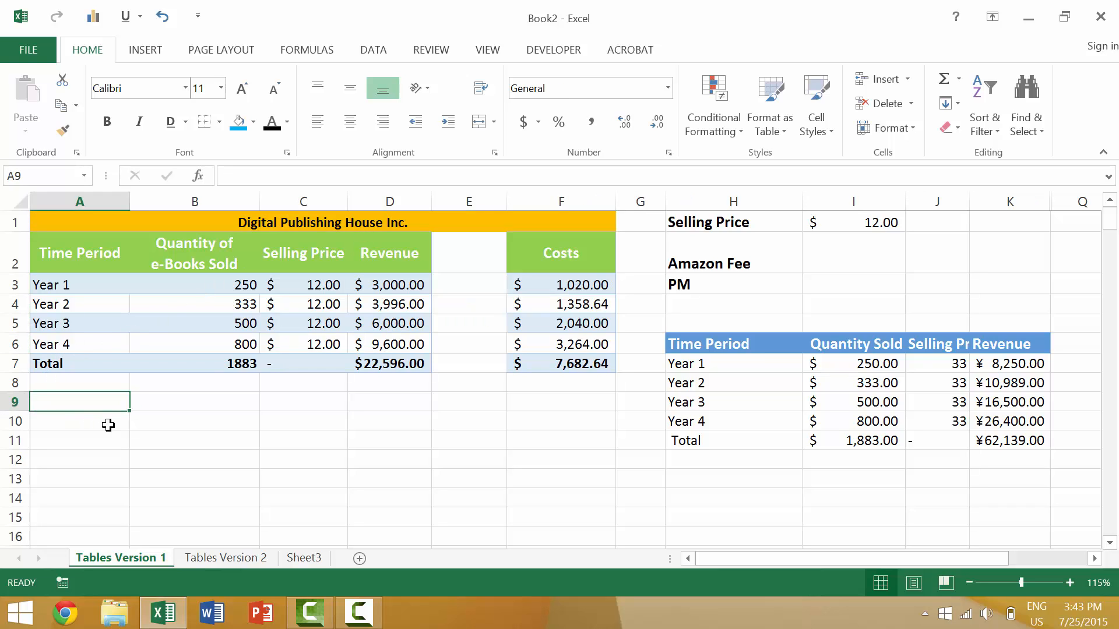
type("Year")
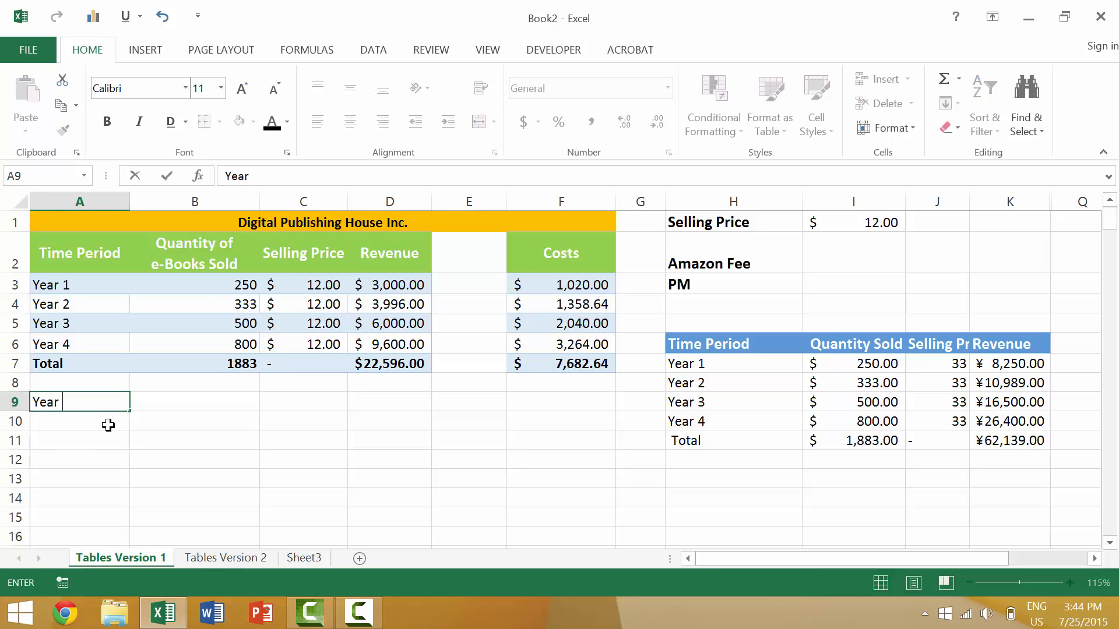
type(" 5 Sales")
key("Right")
key("Left")
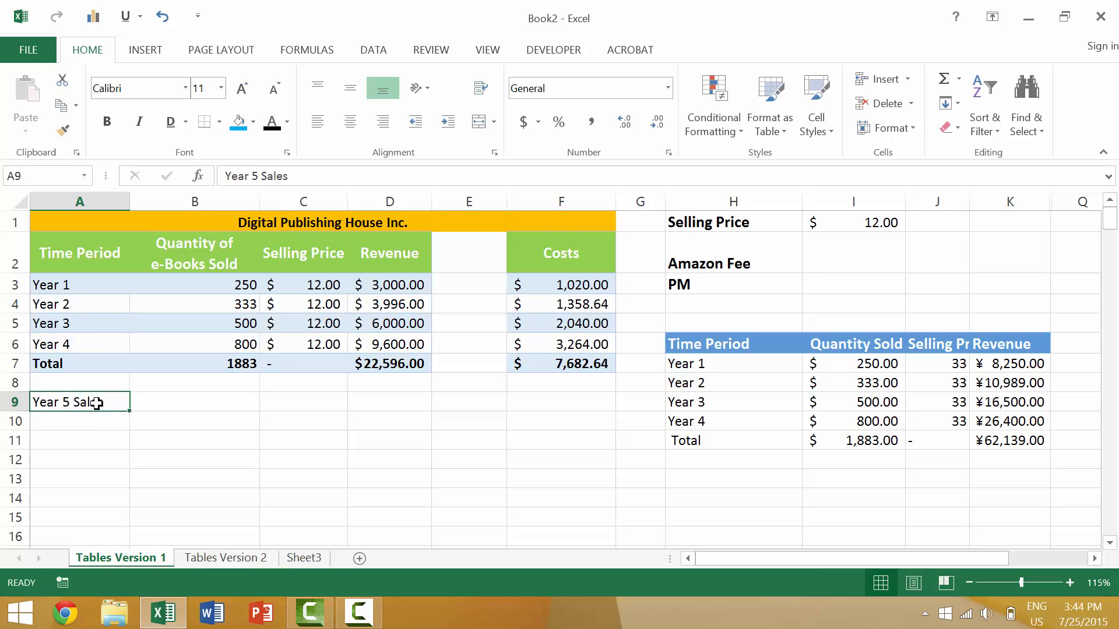
double_click(98, 403)
double_click(99, 404)
key("BackSpace")
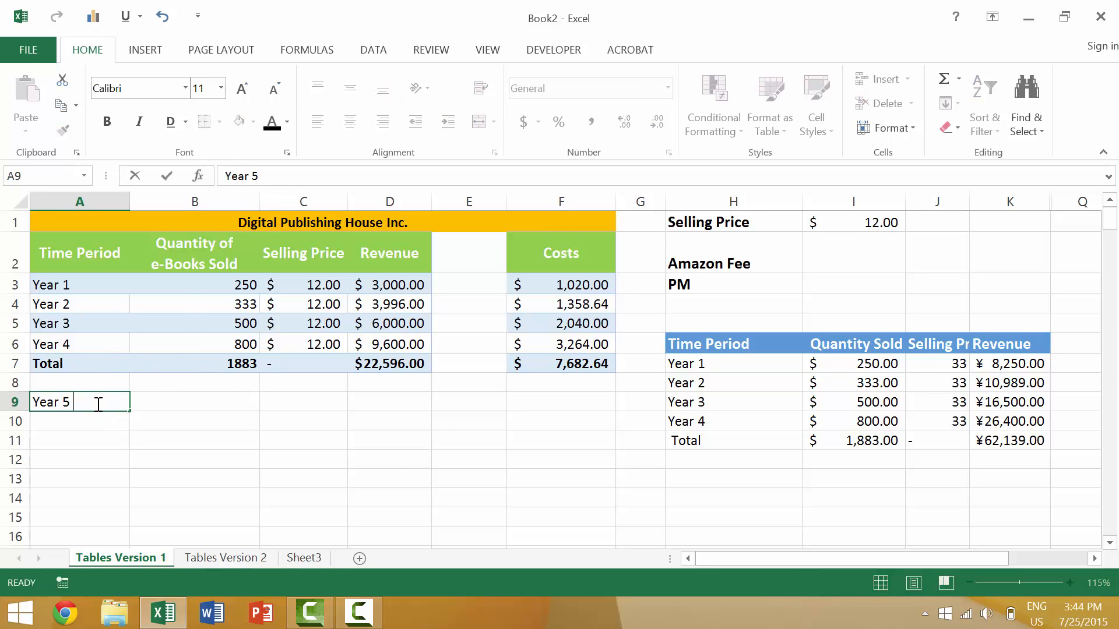
key("Return")
Enter a quantity of 1000 in B9 and a selling price of 12 in C9 for Year 5
key("Up")
key("Right")
type("1")
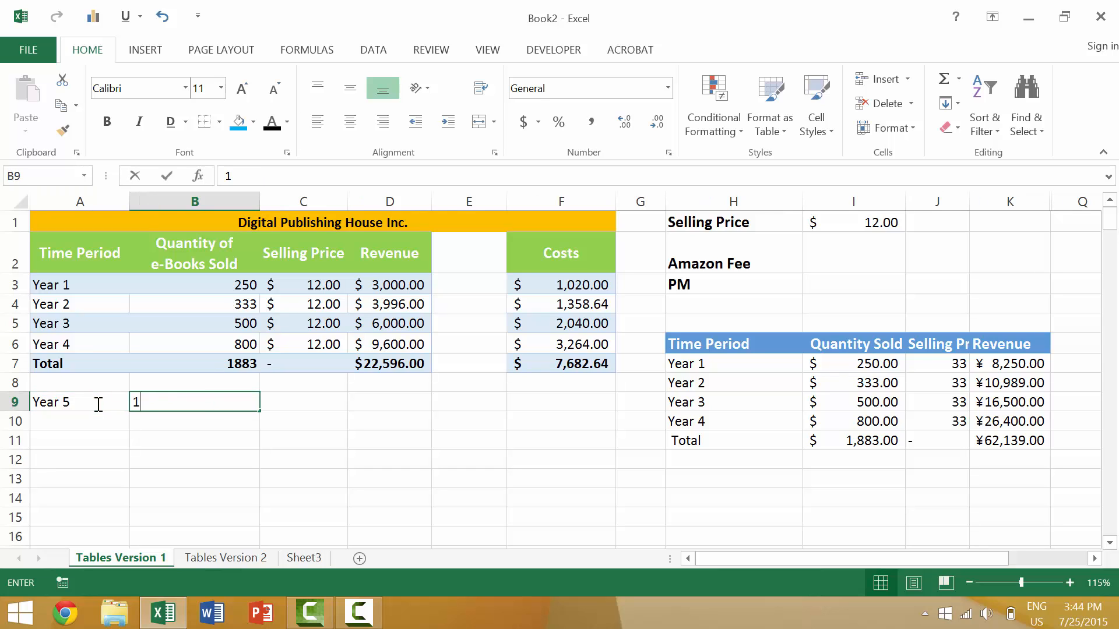
type("0000")
key("Tab")
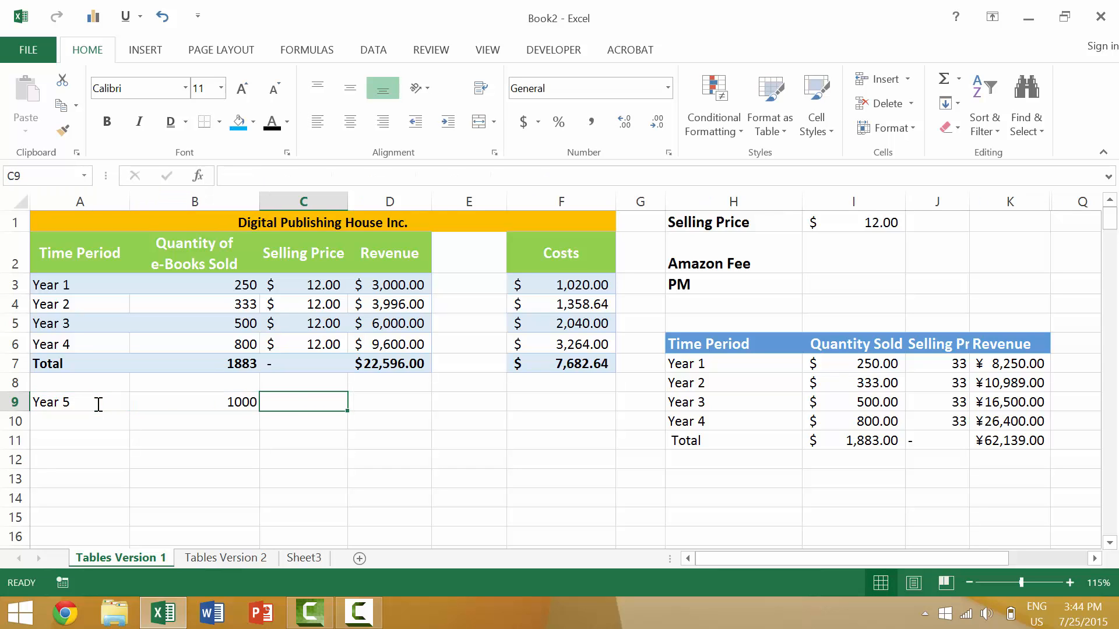
type("12")
key("Tab")
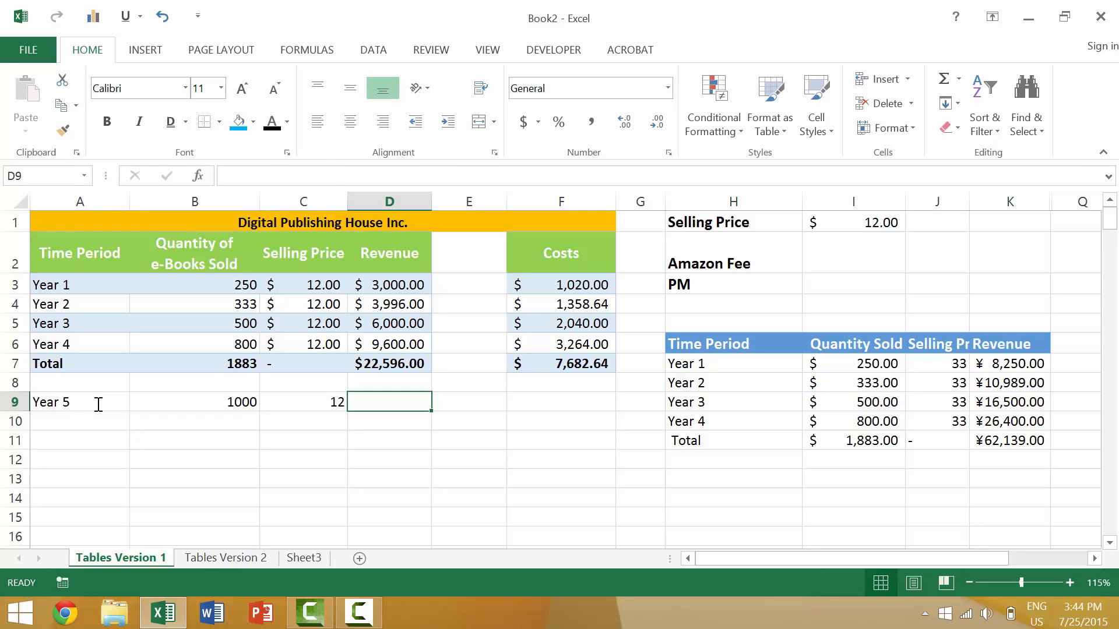
Calculate the Year 5 revenue in D9 with the formula =B9*C9
type("=")
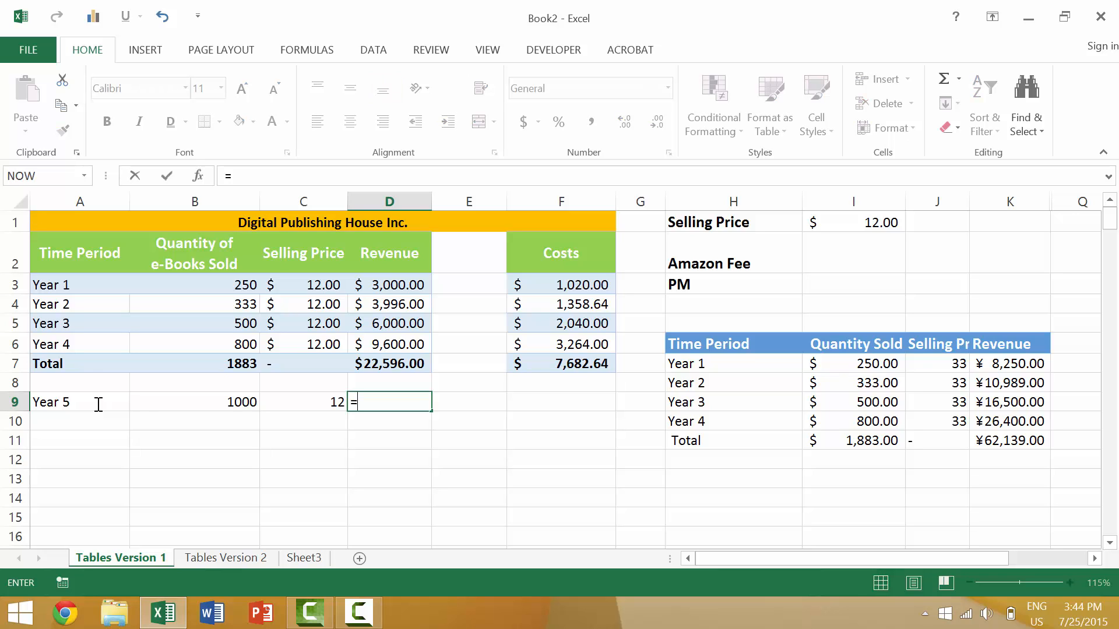
left_click(236, 401)
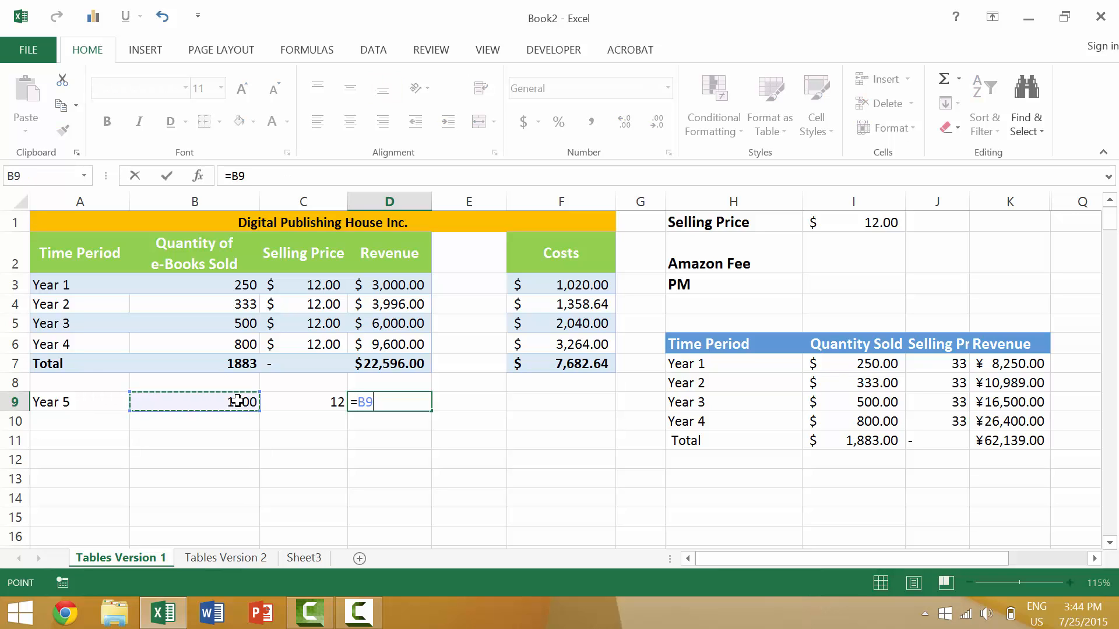
type("*")
left_click(315, 402)
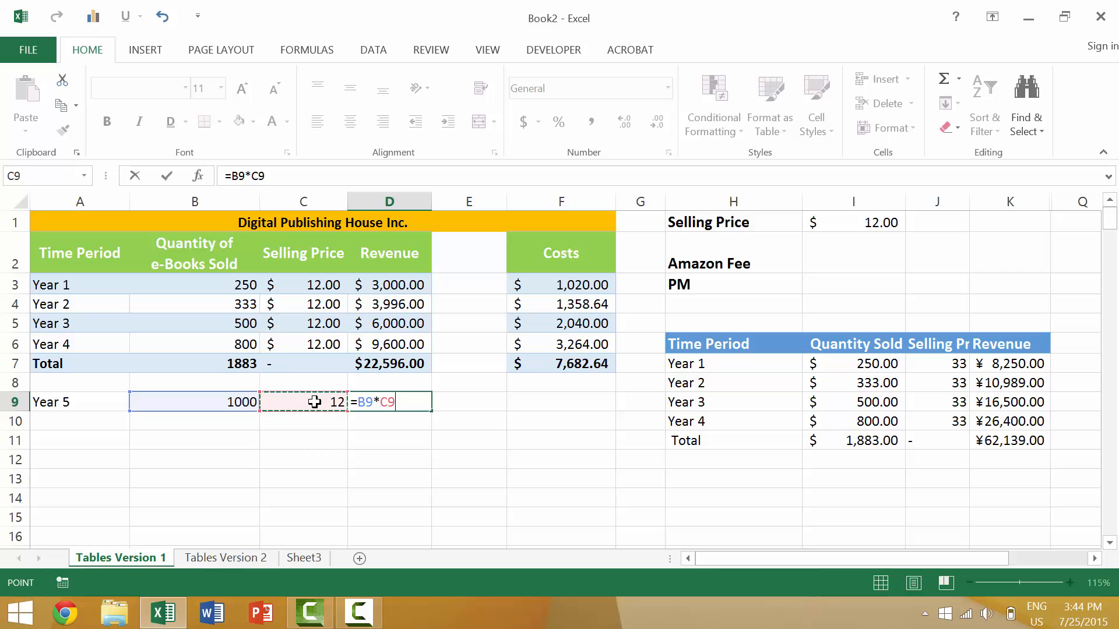
key("Return")
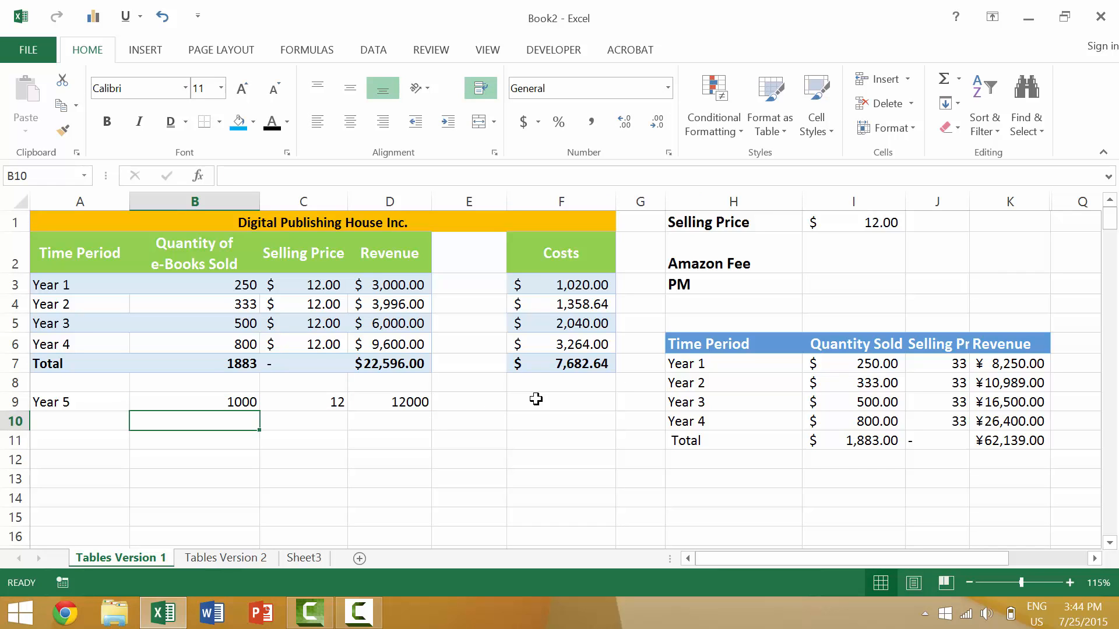
Move the Year 5 cells A9:D9 into the table, inserting them between the Year 4 and Total rows
left_click(56, 343)
left_click_drag(88, 398, 405, 400)
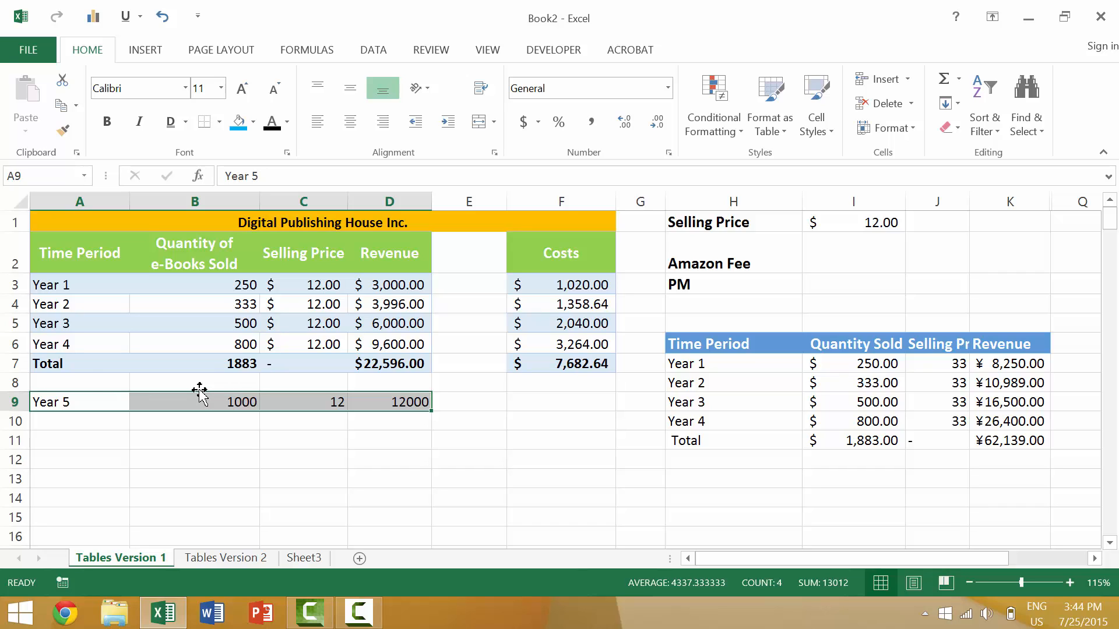
left_click_drag(199, 390, 174, 347)
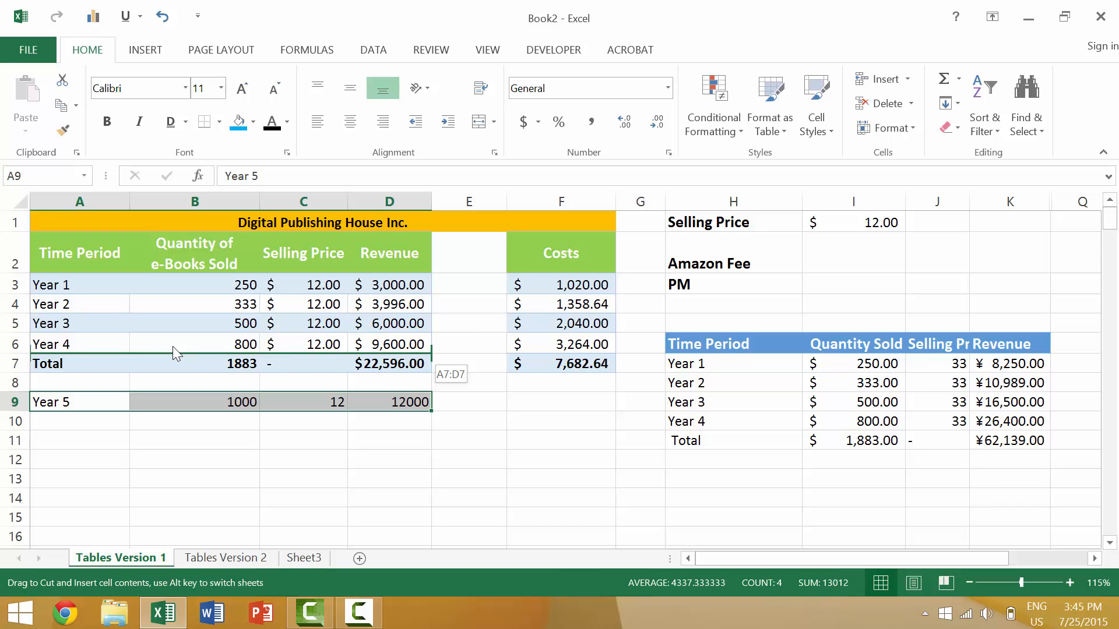
left_click_drag(173, 347, 173, 347)
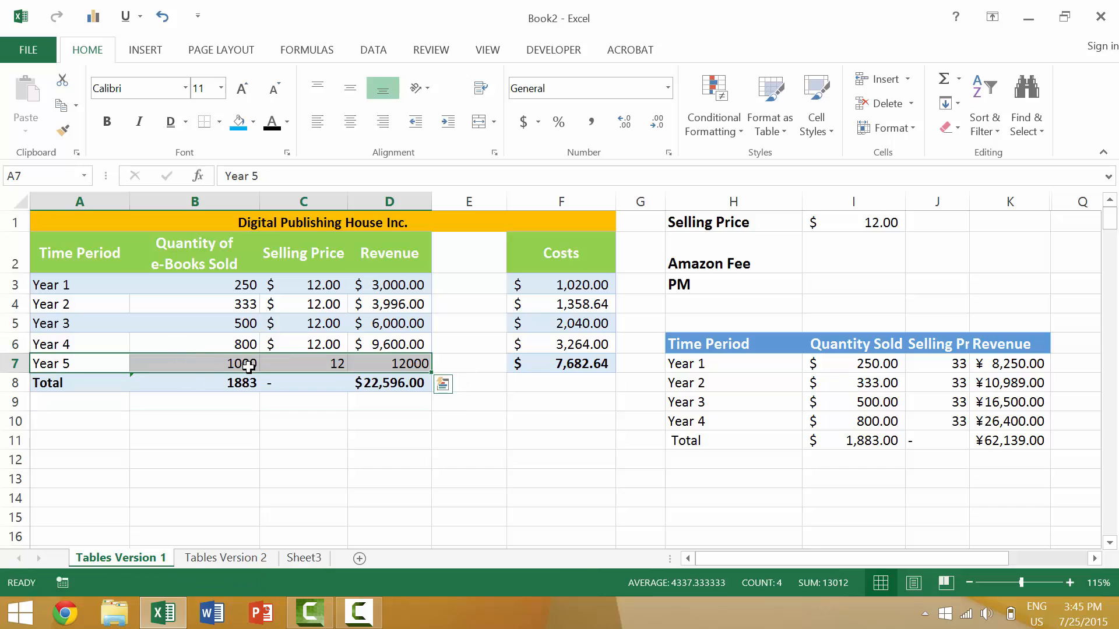
left_click(175, 434)
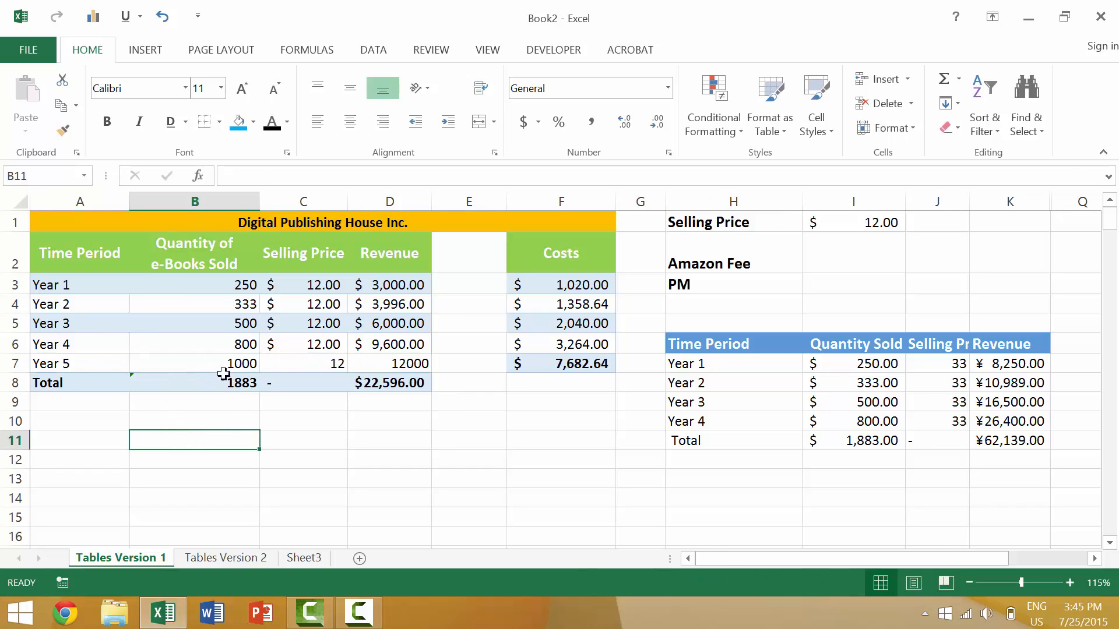
Extend the quantity total in B8 to include Year 5 with =SUM(B3:B7)
left_click(243, 383)
double_click(244, 383)
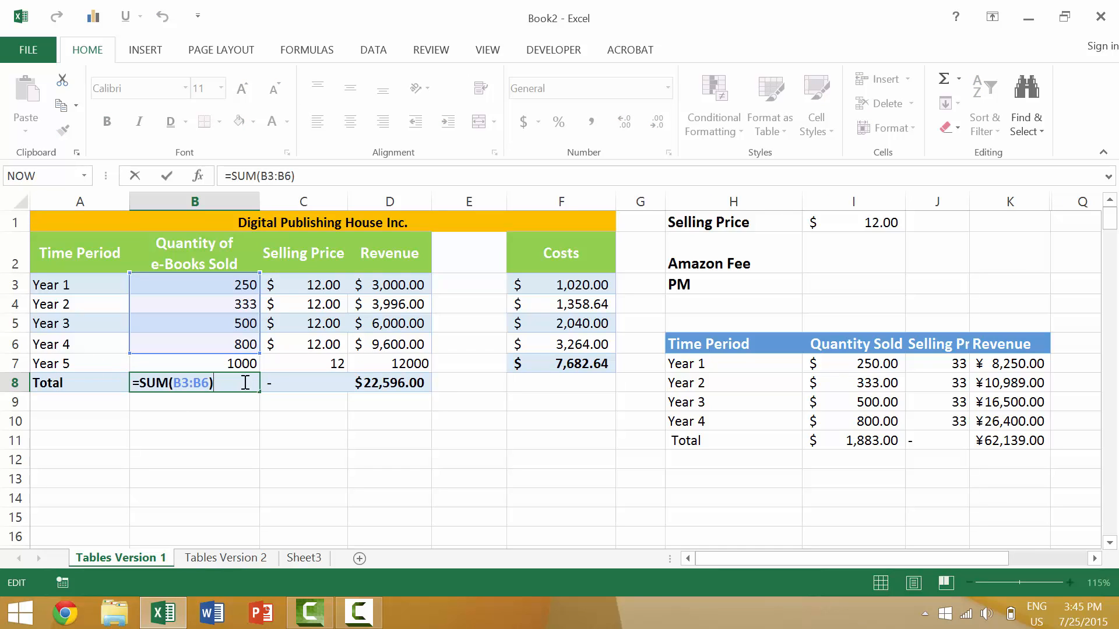
left_click(252, 365)
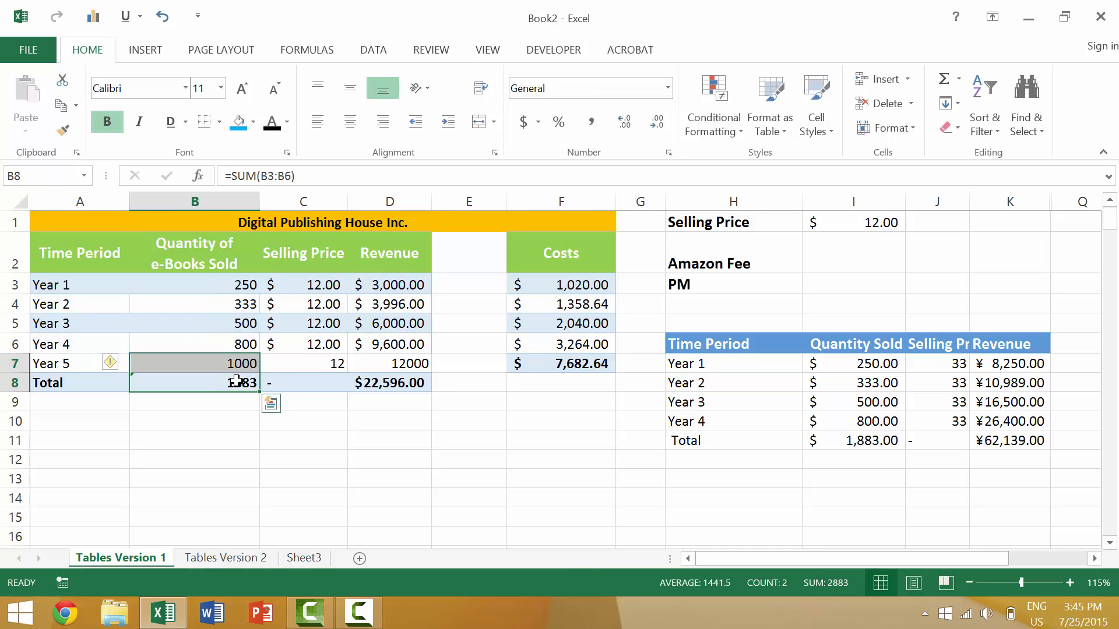
left_click(235, 382)
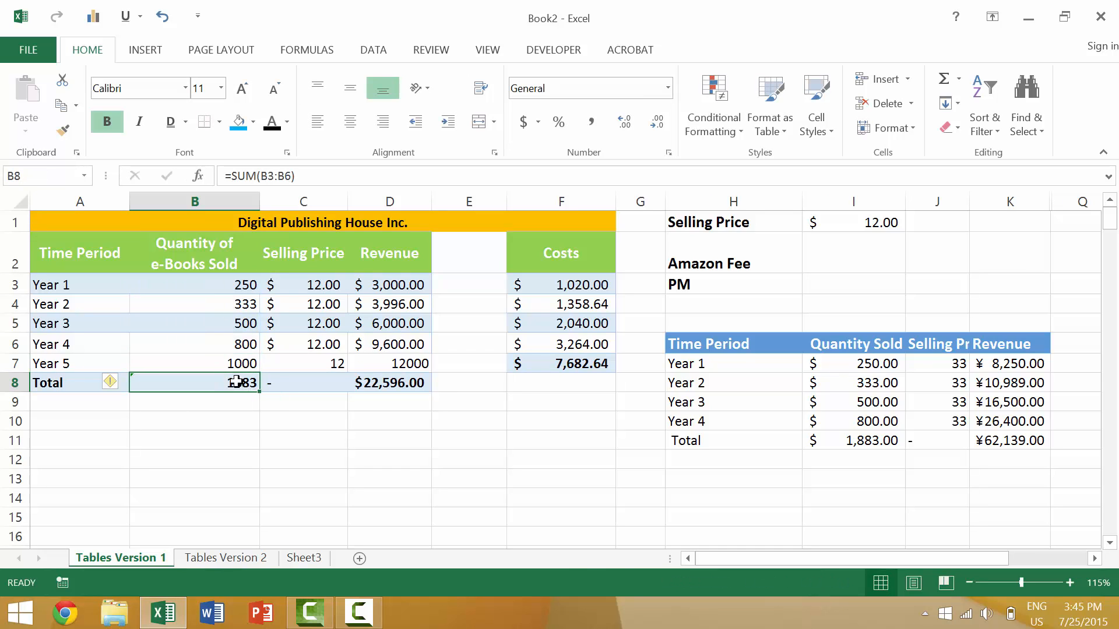
left_click(291, 176)
key("BackSpace")
type("7")
key("Return")
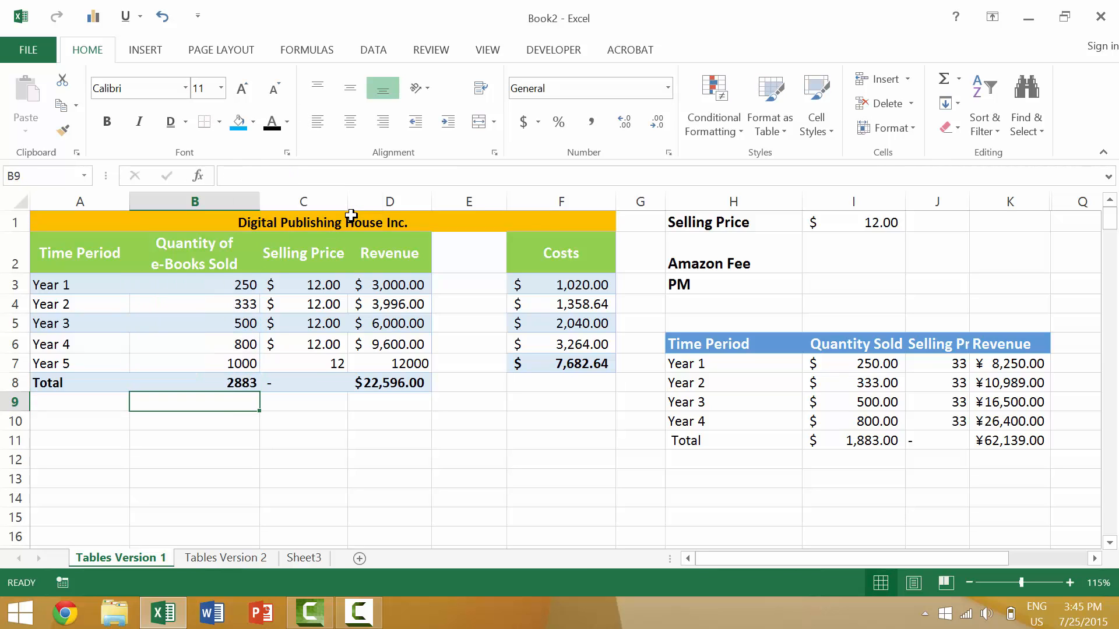
Extend the revenue total in D8 to include Year 5 with =SUM(D3:D7)
left_click(382, 383)
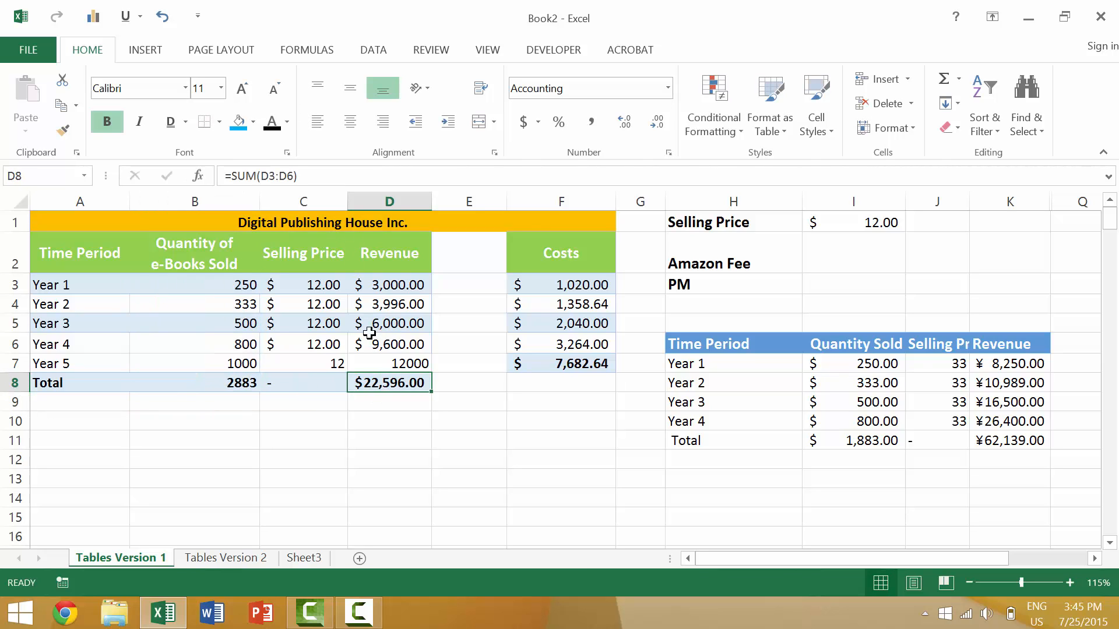
left_click(292, 177)
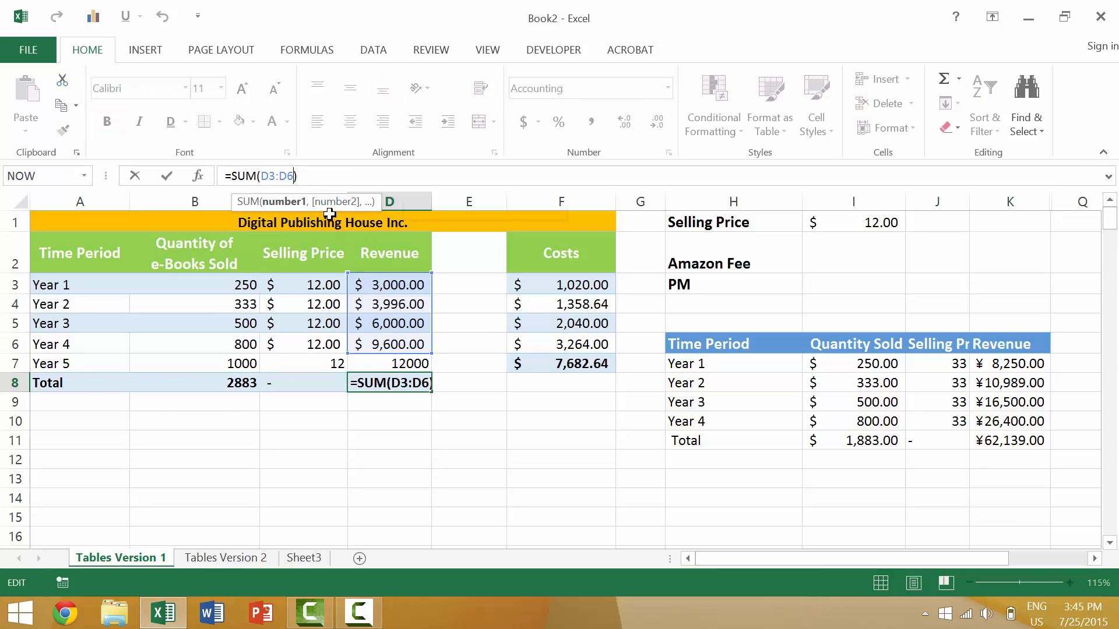
key("BackSpace")
type("7")
key("Return")
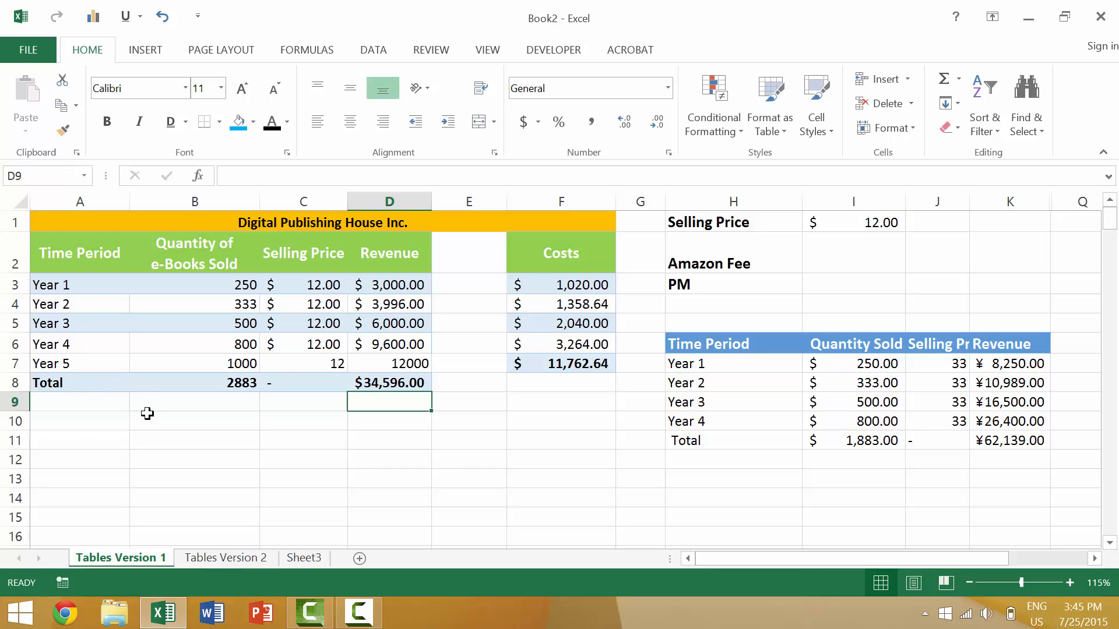
Undo both total formula edits and the Year 5 row insertion, keeping the =B9*C9 formula in D9
key("ctrl+z")
key("ctrl+z")
key("ctrl+z")
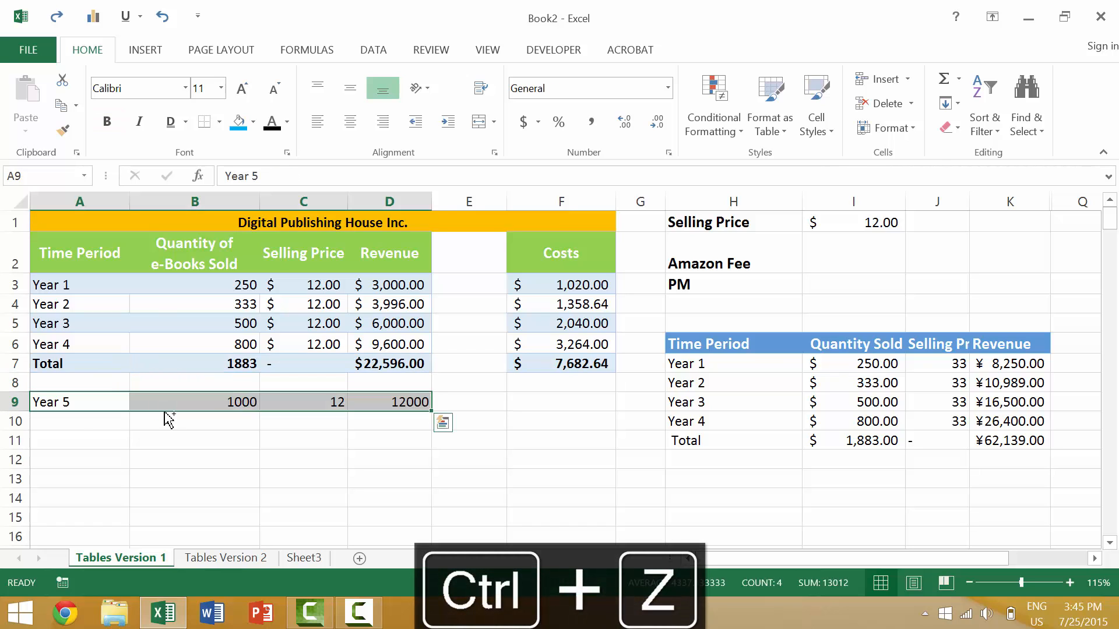
key("ctrl+z")
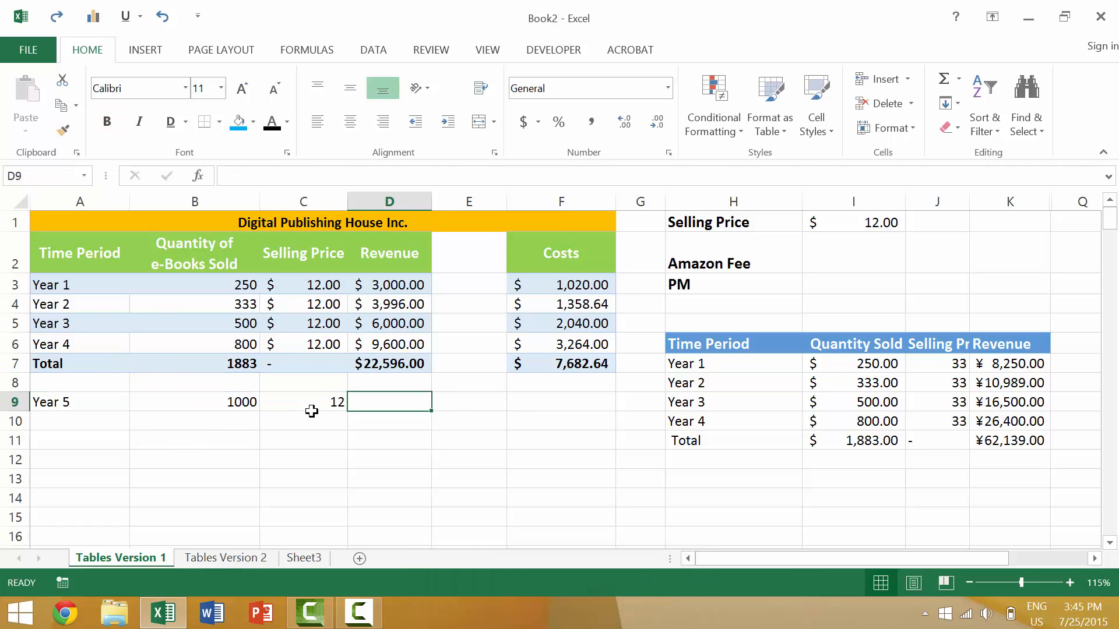
key("ctrl+y")
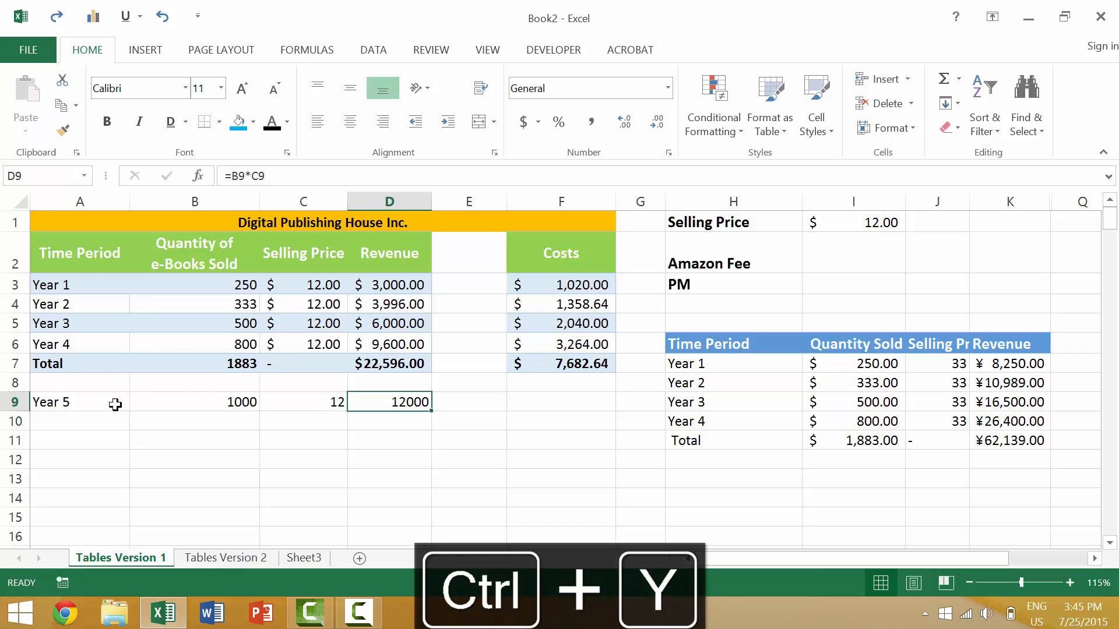
Insert the Year 5 cells A9:D9 directly above the Total row by shifting the totals down
key("ctrl+y")
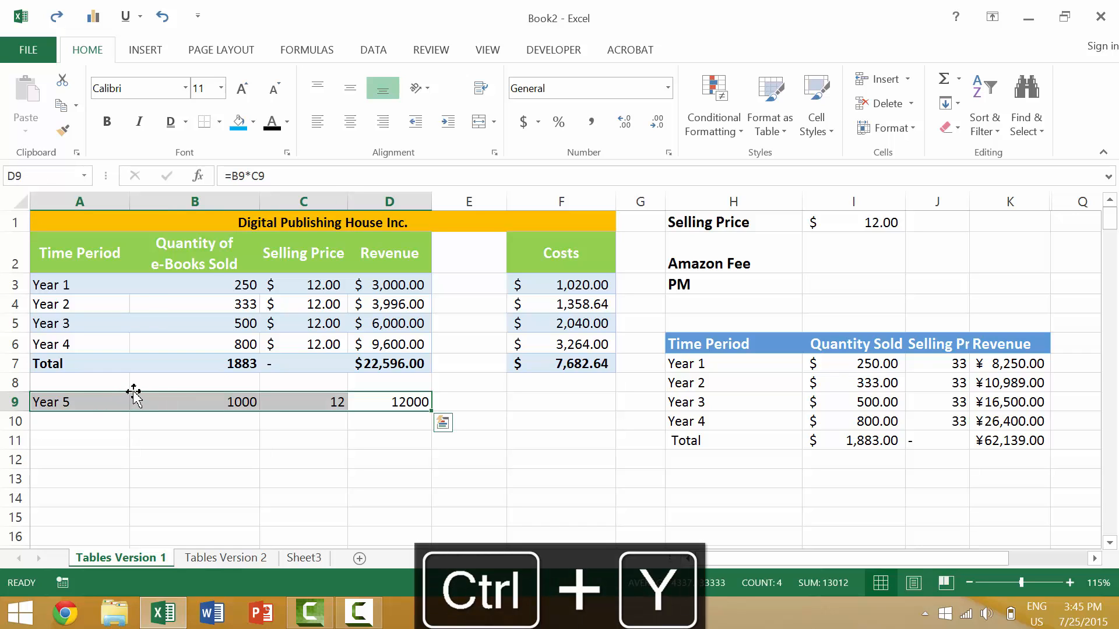
key("ctrl+q")
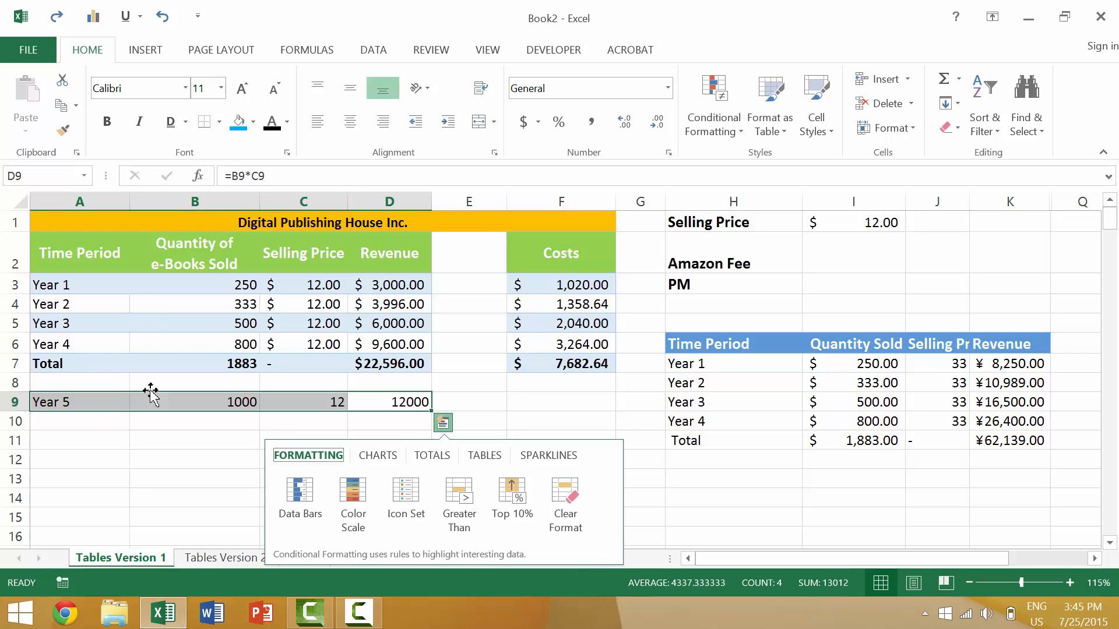
left_click_drag(151, 391, 160, 357)
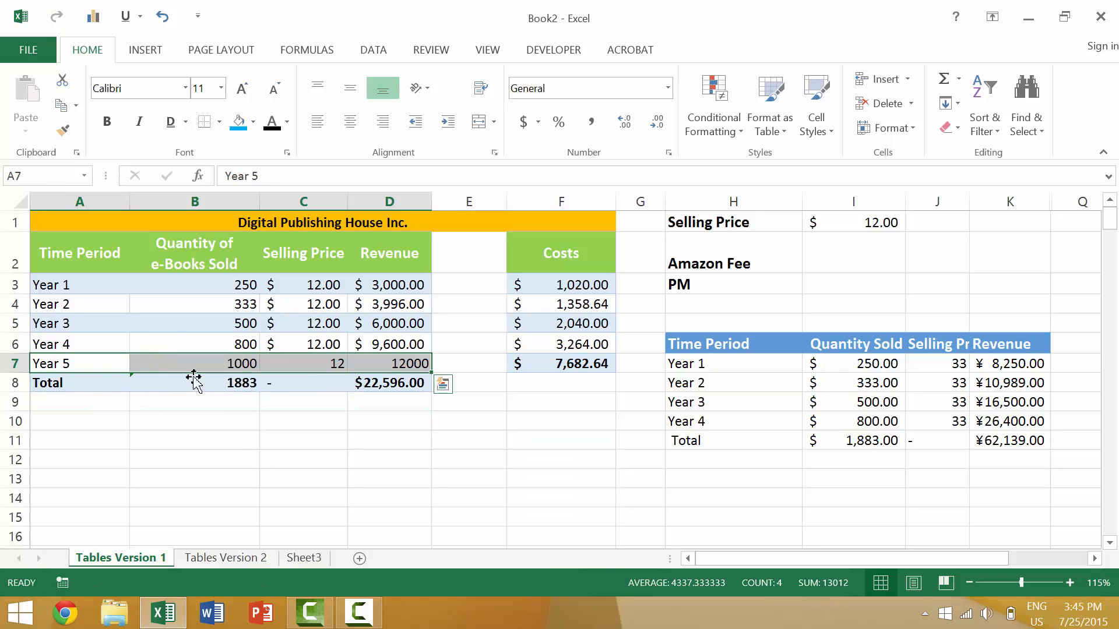
Change the quantity total in B8 to =SUM(B3:B7) so that it covers Year 5
double_click(239, 384)
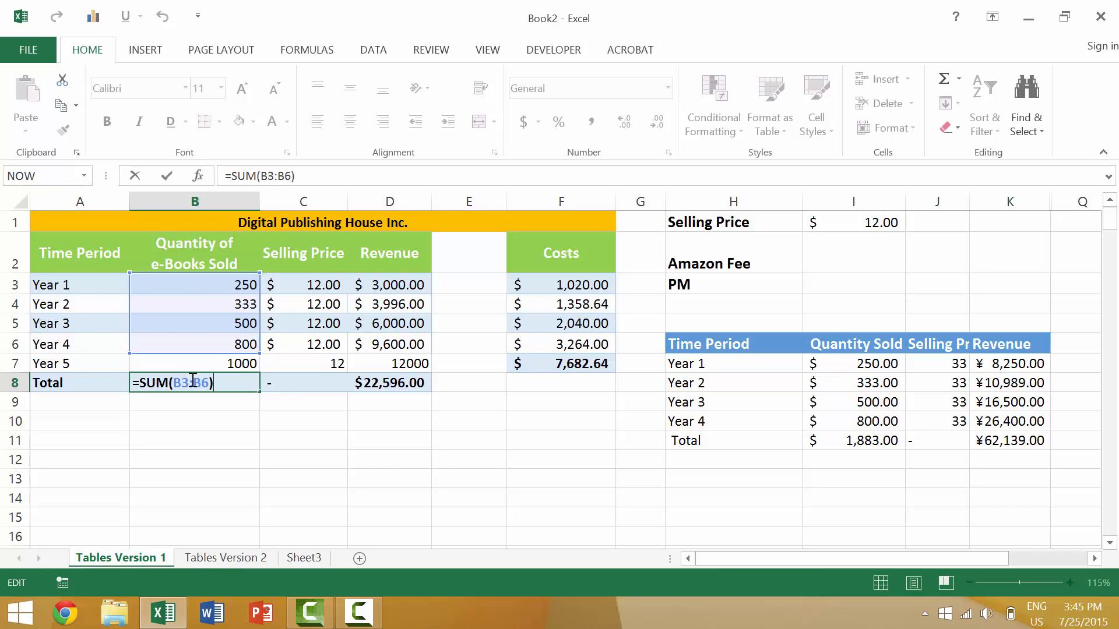
left_click(208, 383)
key("BackSpace")
type("7")
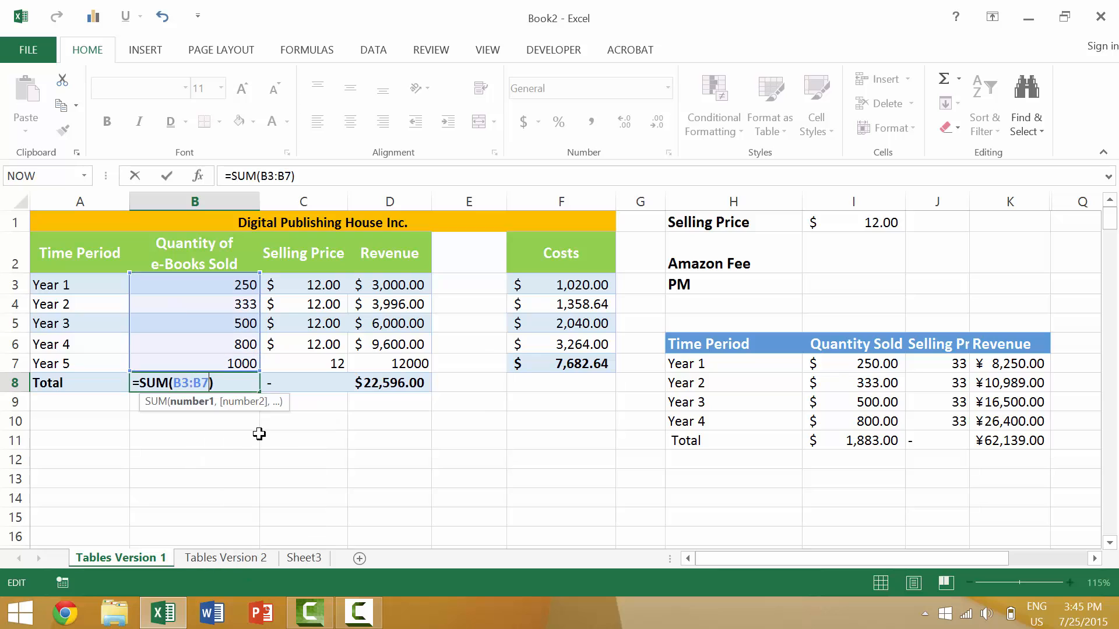
key("Return")
Change the revenue total in D8 to =SUM(D3:D7) so that it covers Year 5
left_click(374, 390)
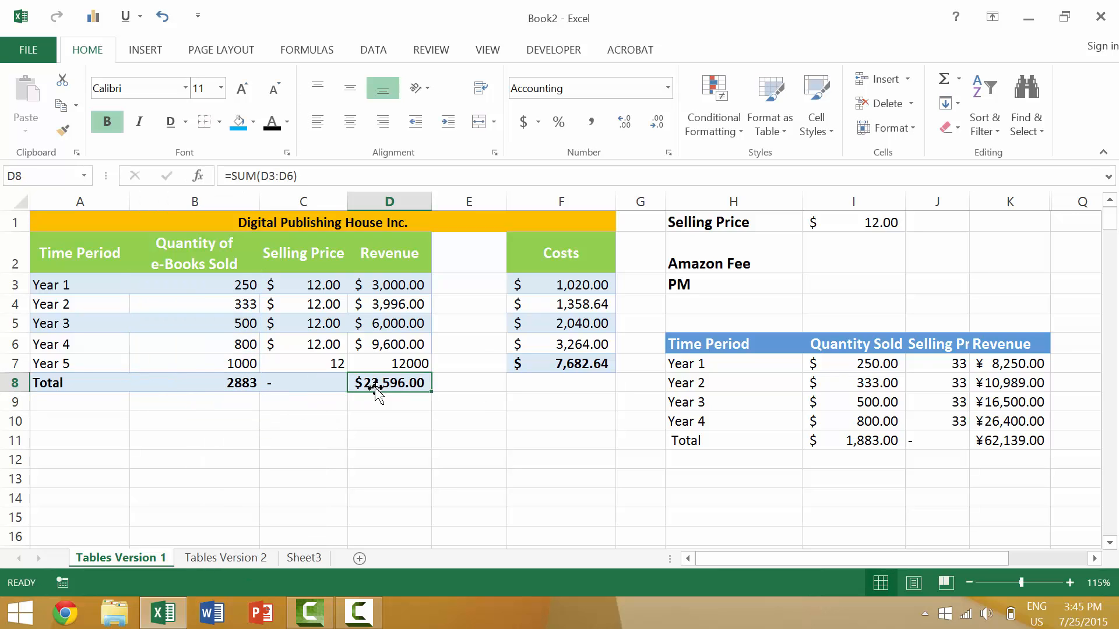
double_click(374, 388)
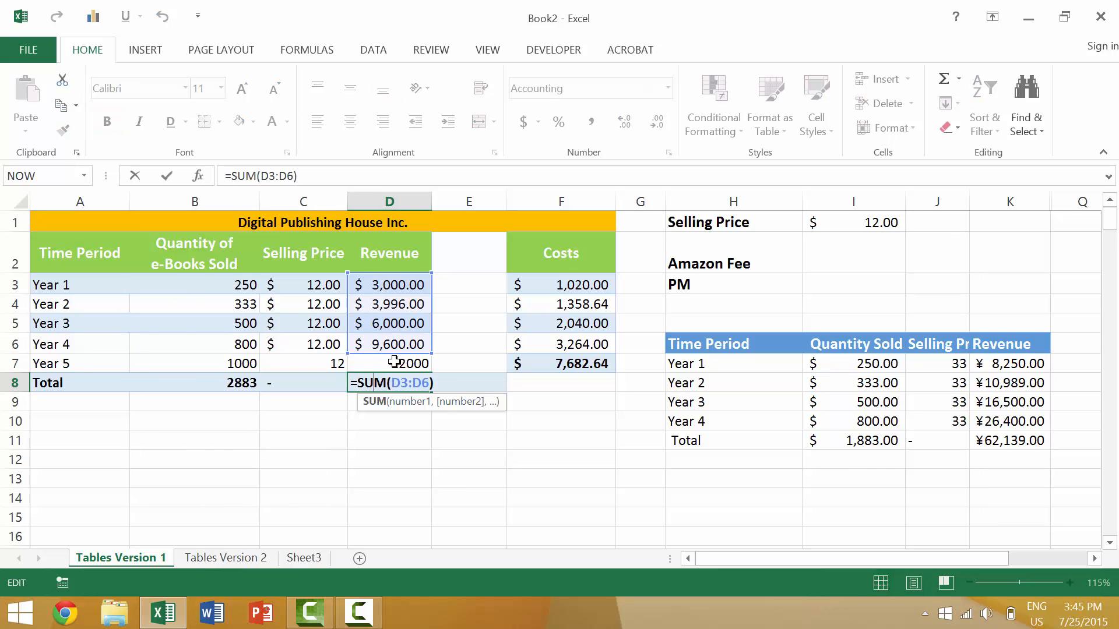
left_click(427, 383)
key("BackSpace")
type("7")
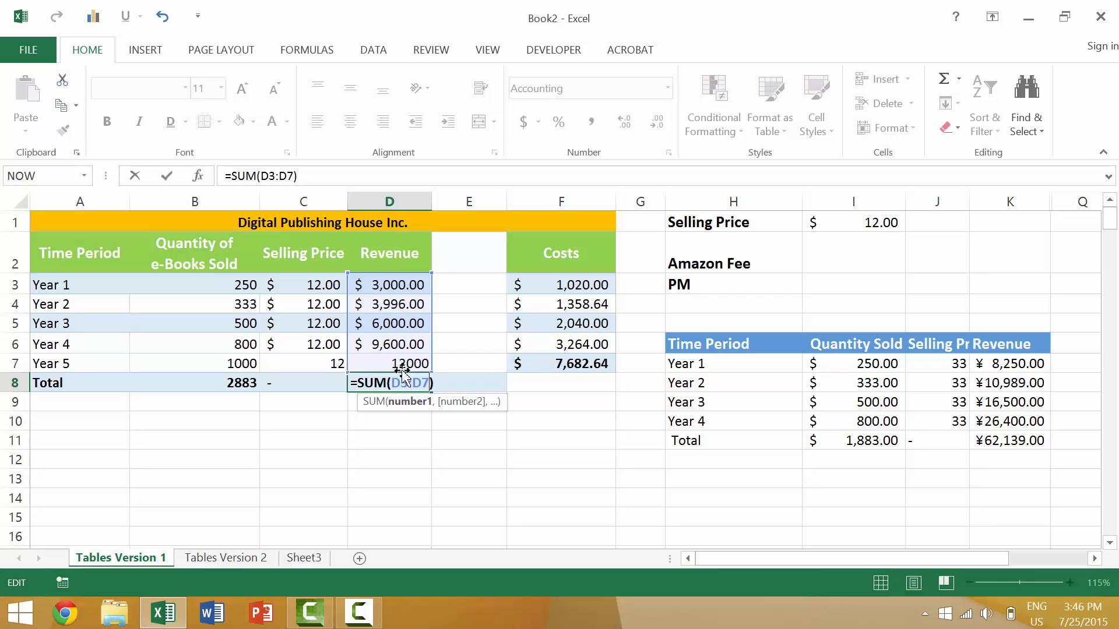
key("Return")
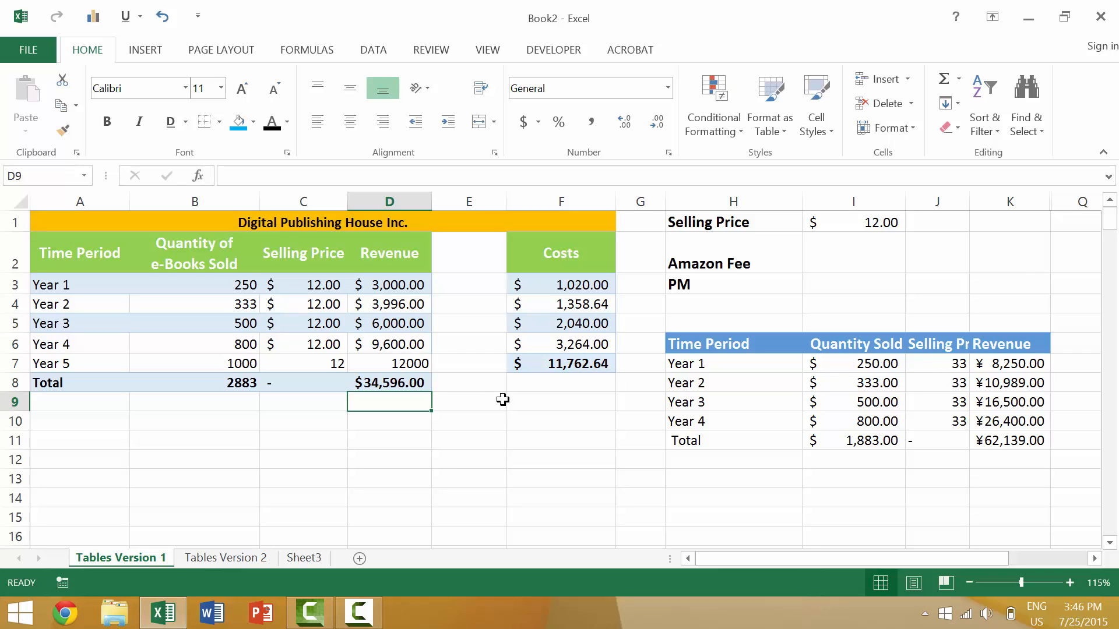
Move the Costs cells F2:F7 to E2:E7 directly beside Revenue and autofit the width of column E
left_click(548, 256)
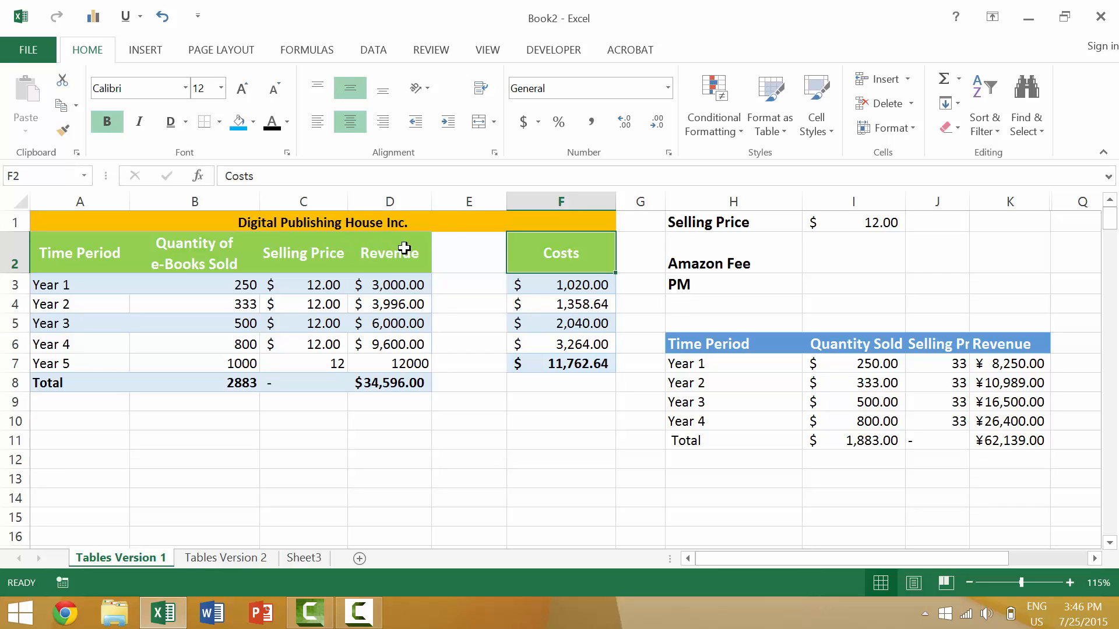
left_click_drag(557, 249, 565, 360)
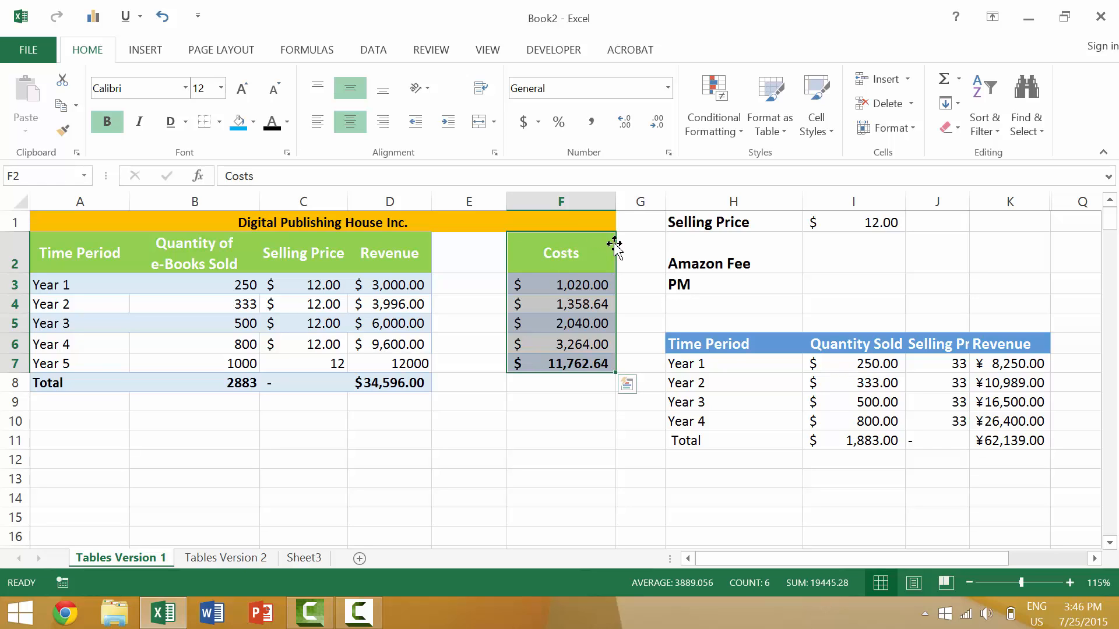
left_click_drag(615, 243, 480, 260)
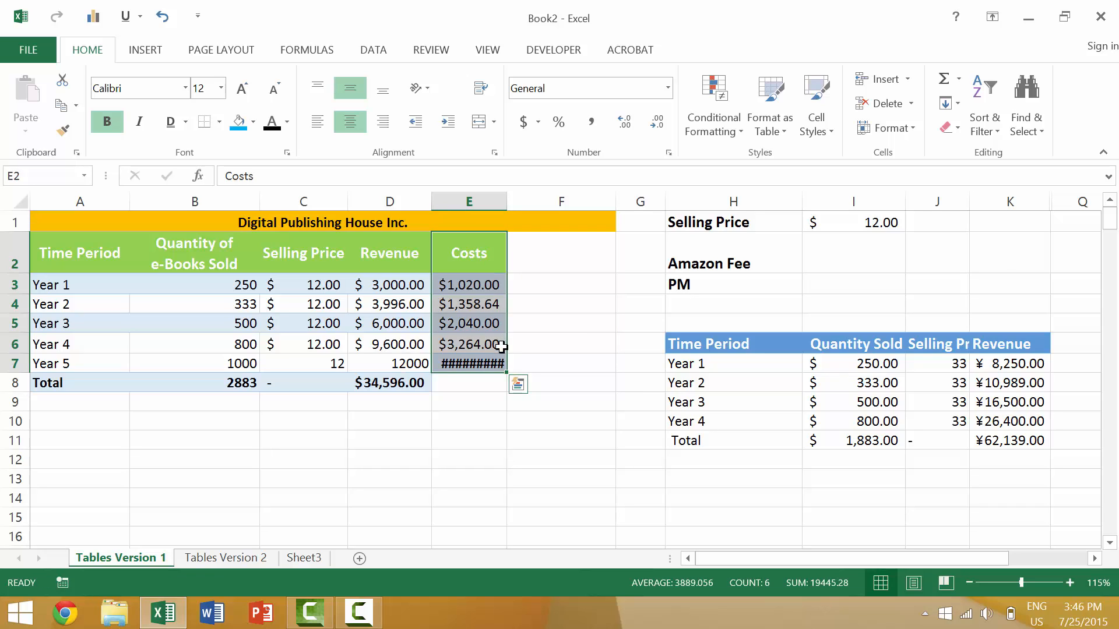
double_click(506, 199)
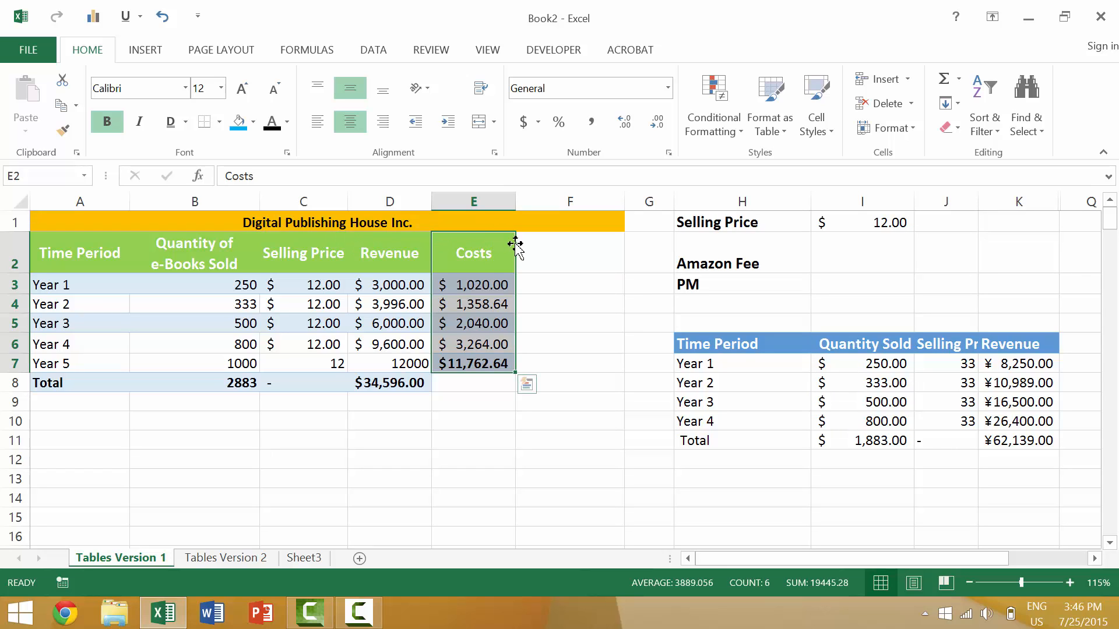
Try to insert the Costs cells at D2 by shifting the Revenue cells down, and undo the insertion
left_click_drag(516, 245, 371, 246)
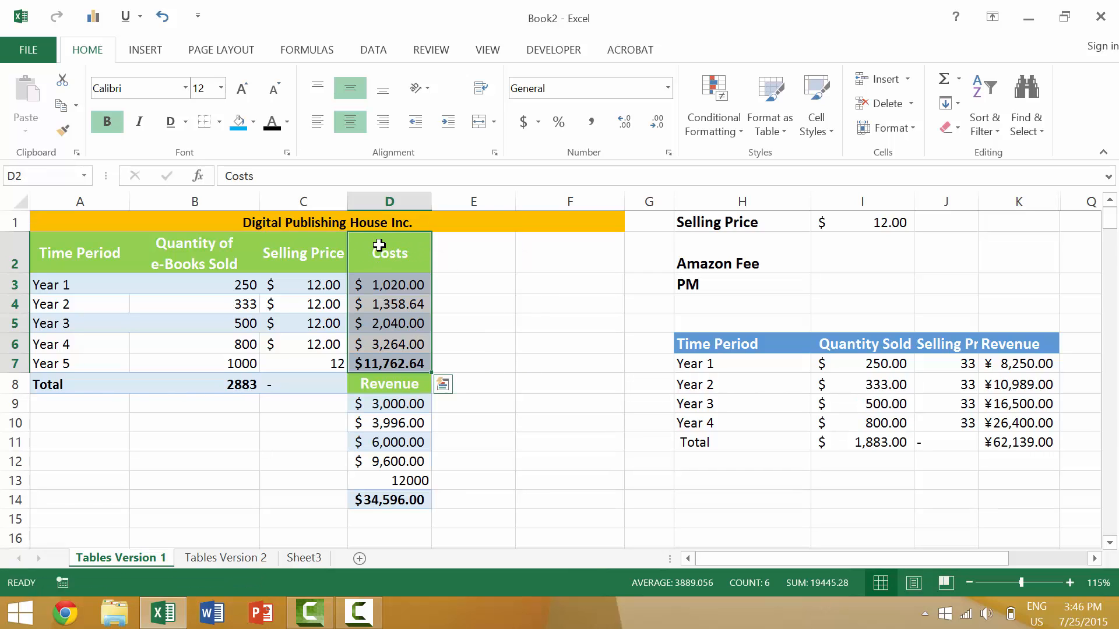
key("ctrl+z")
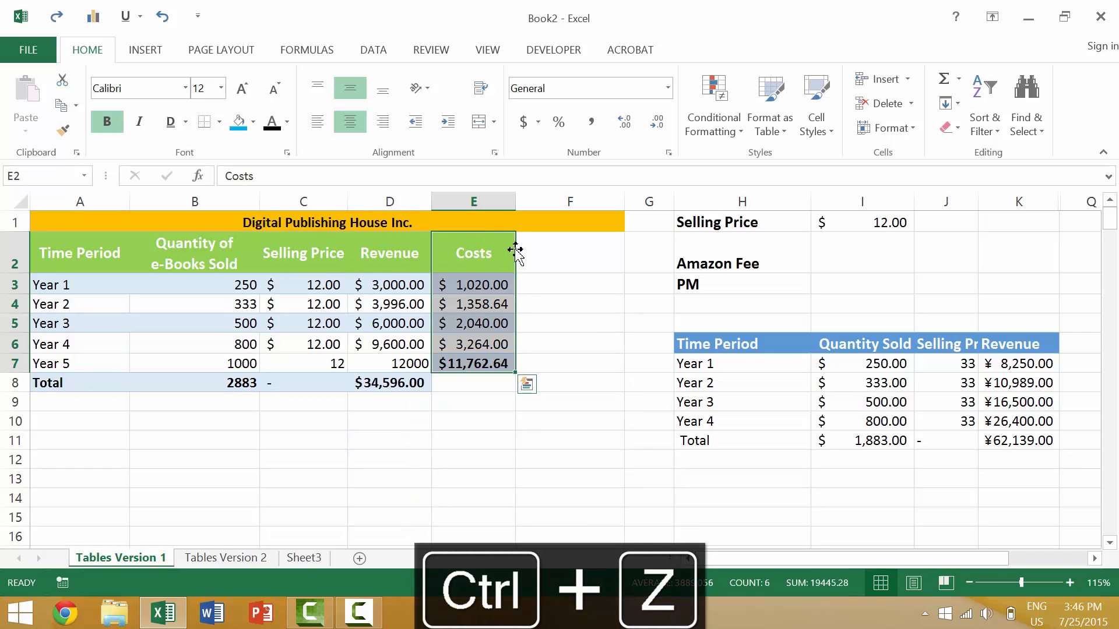
key("ctrl+z")
Try inserting the Costs cells E2:E7 before Revenue and moving the revenue total from D8 to E8, and undo both changes
left_click_drag(516, 251, 351, 262)
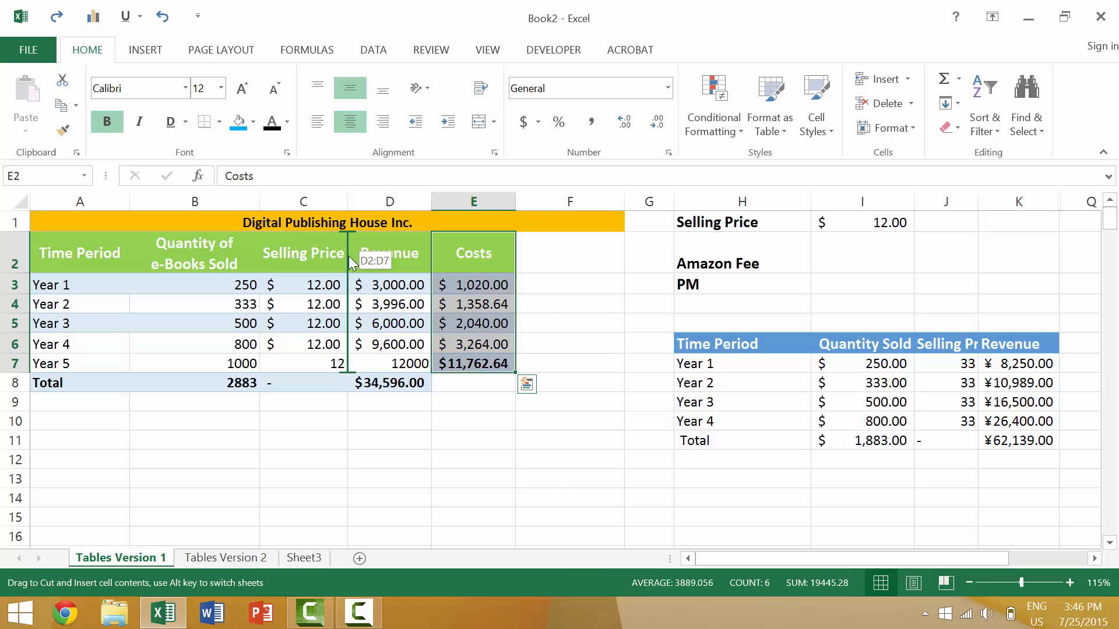
left_click_drag(349, 257, 348, 257)
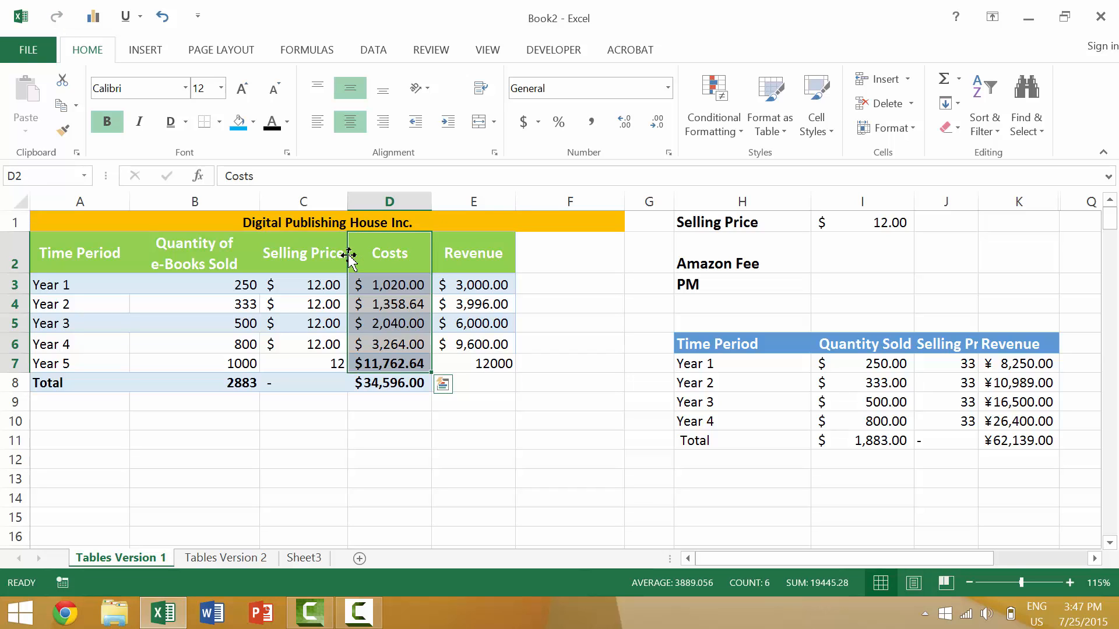
left_click(445, 388)
left_click(393, 379)
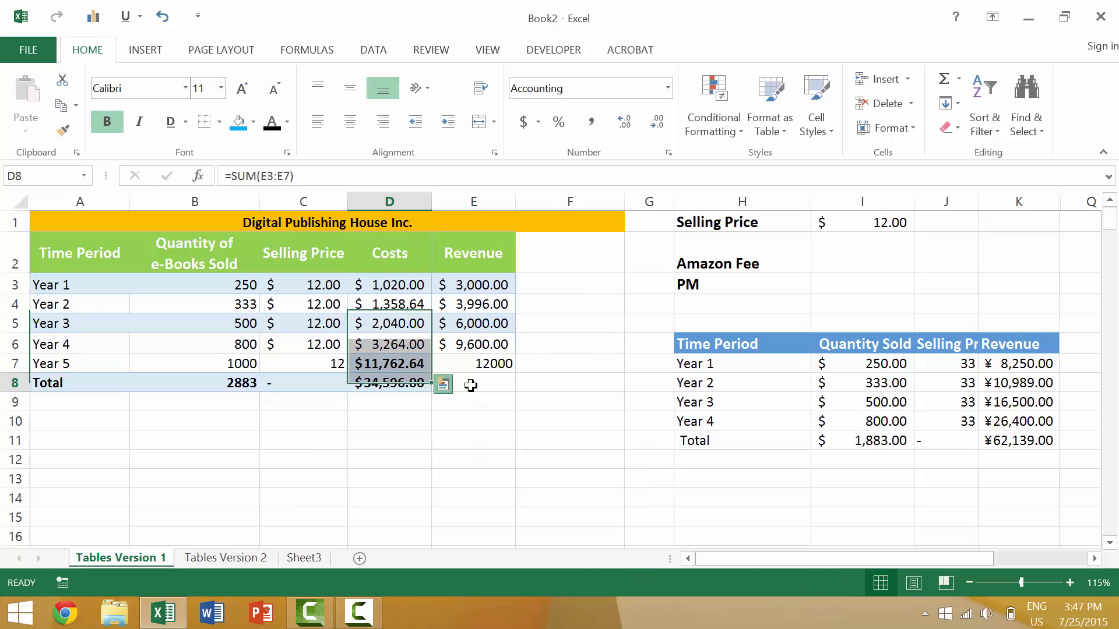
key("ctrl+x")
left_click(490, 380)
key("ctrl+v")
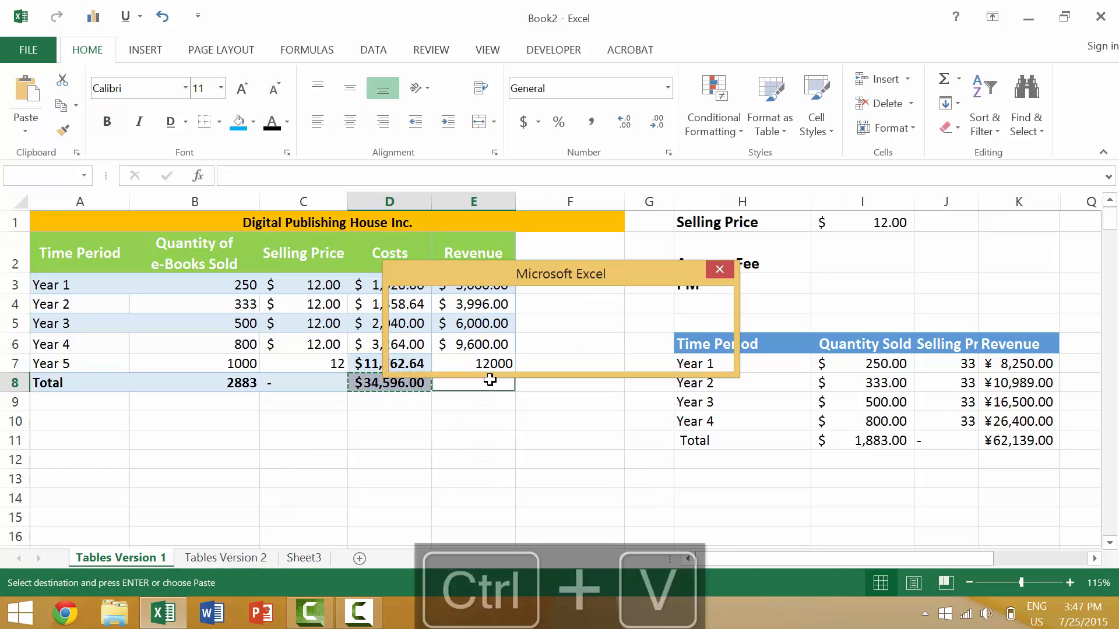
key("Return")
key("ctrl+z")
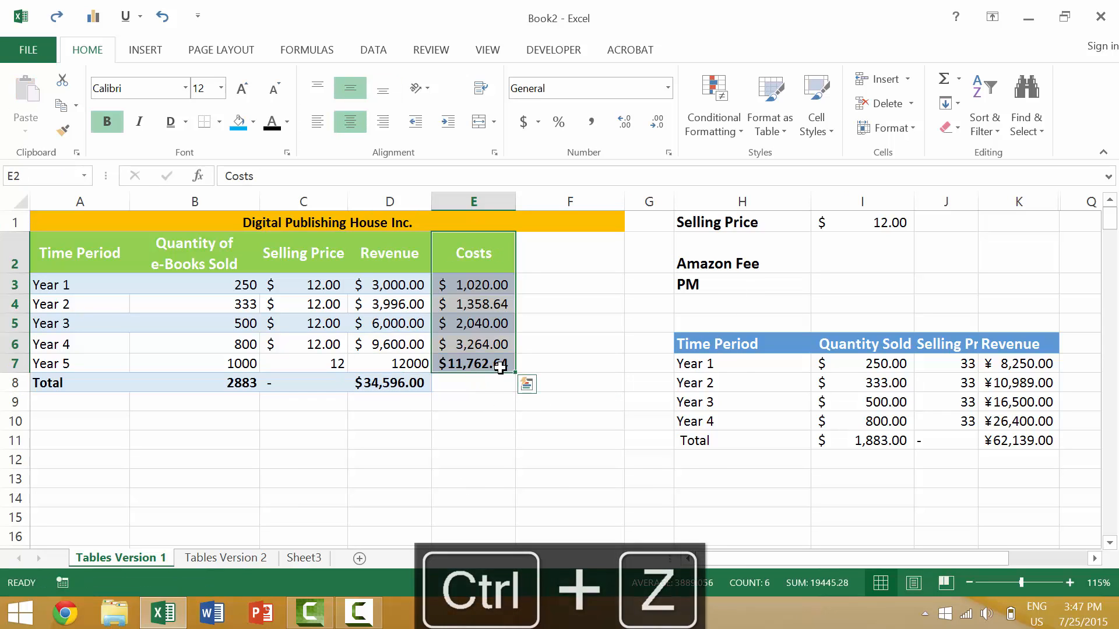
Copy the formatting of the Year 5 revenue cell D7 onto the cost cell E7 with Format Painter
left_click(490, 366)
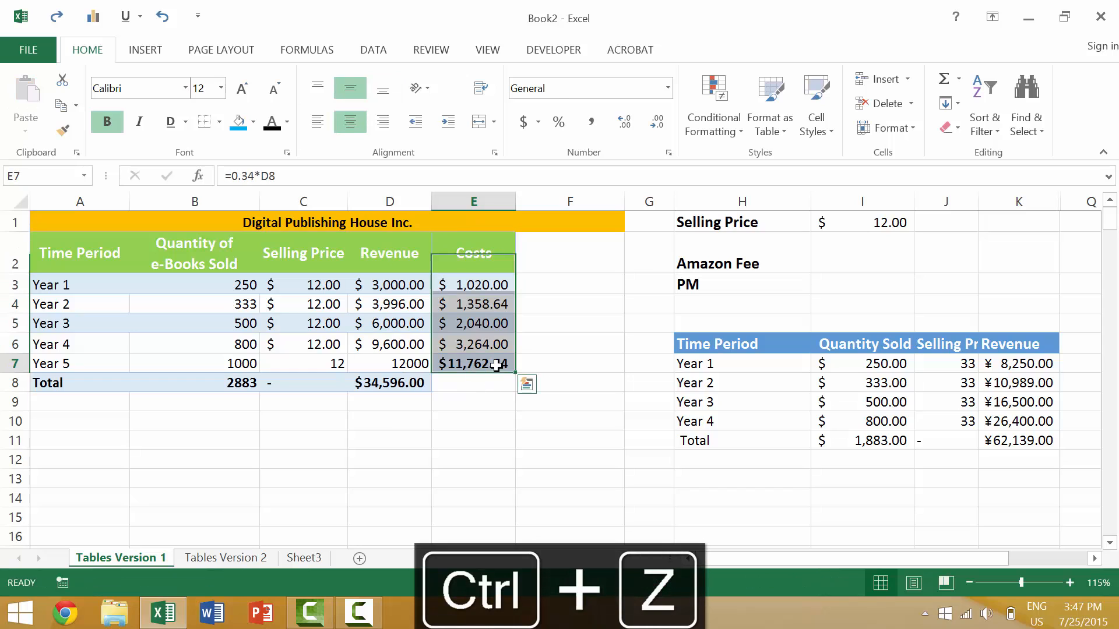
left_click(388, 372)
left_click(63, 129)
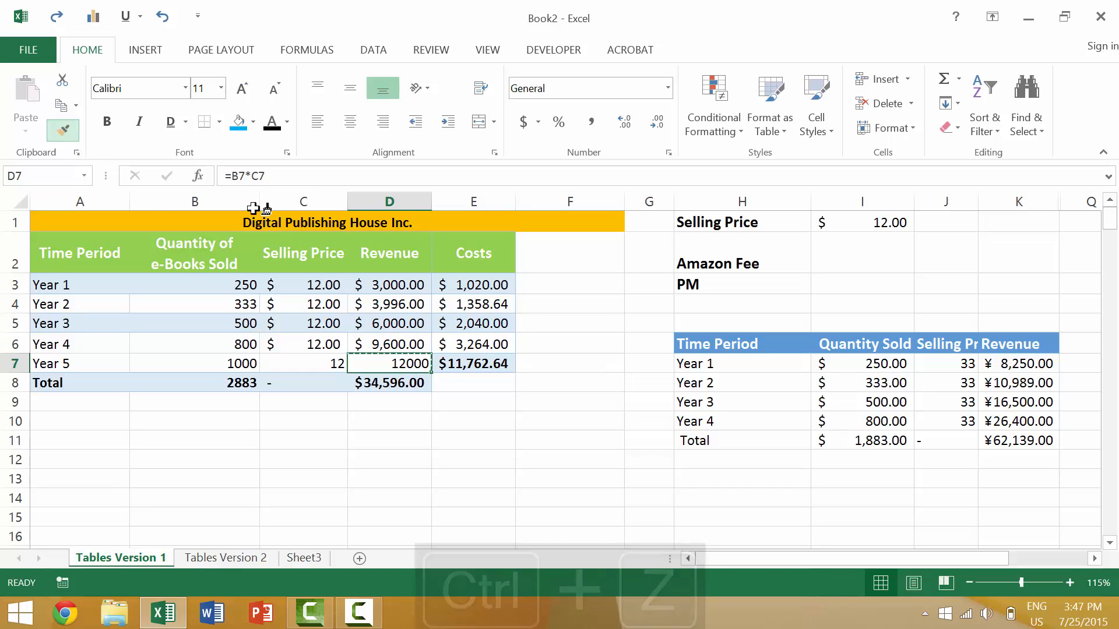
left_click(461, 362)
Enter a costs total in E8 that sums E3:E7
left_click(477, 383)
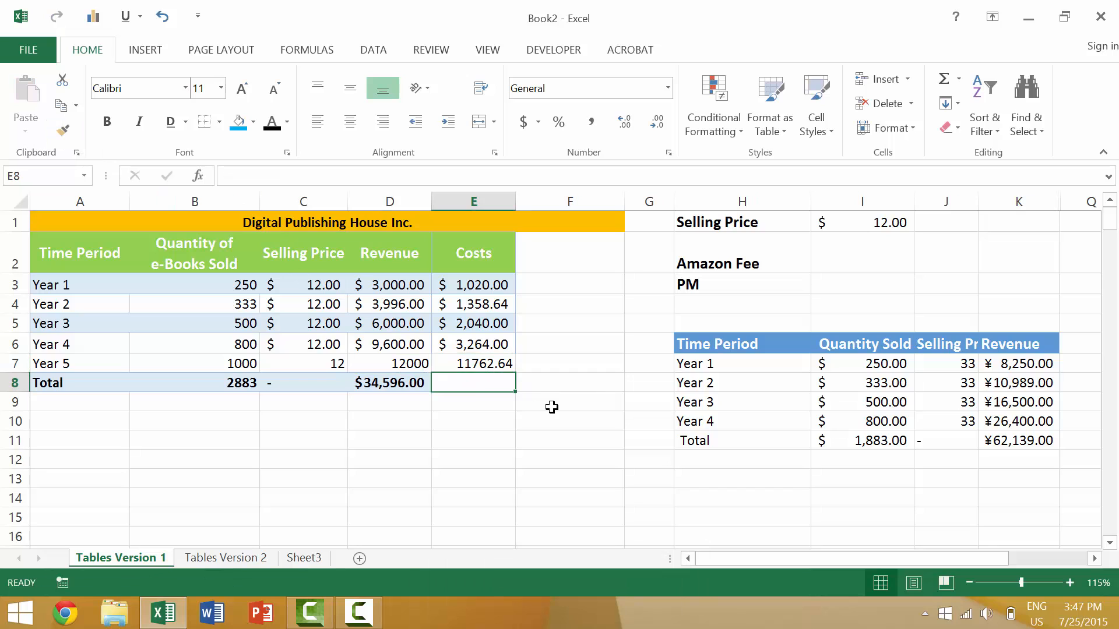
type("=sum")
key("Tab")
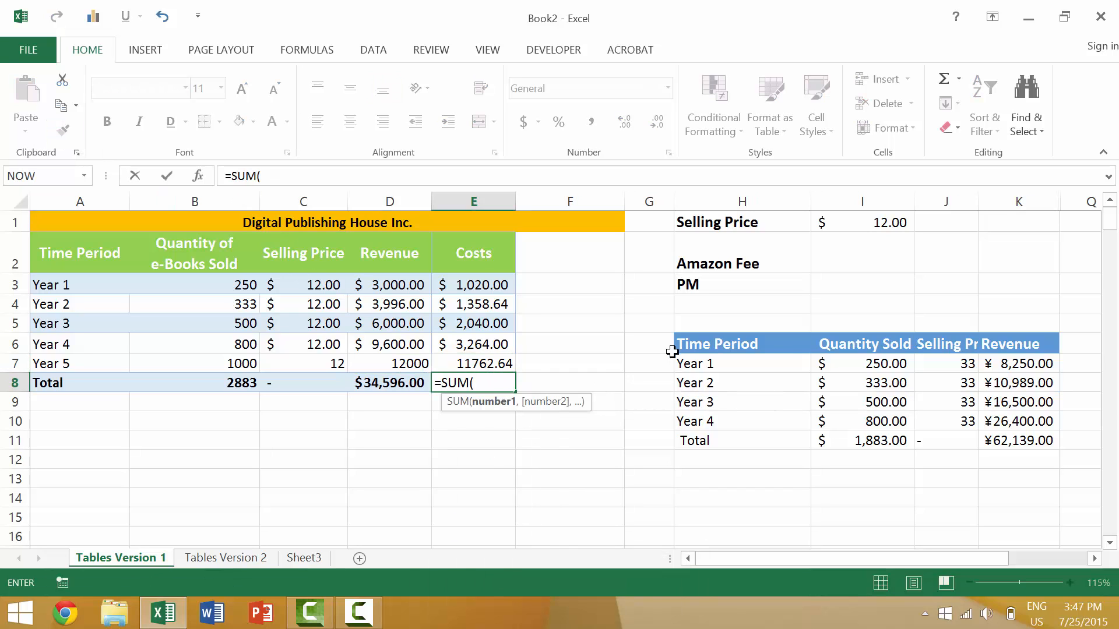
left_click_drag(483, 282, 477, 360)
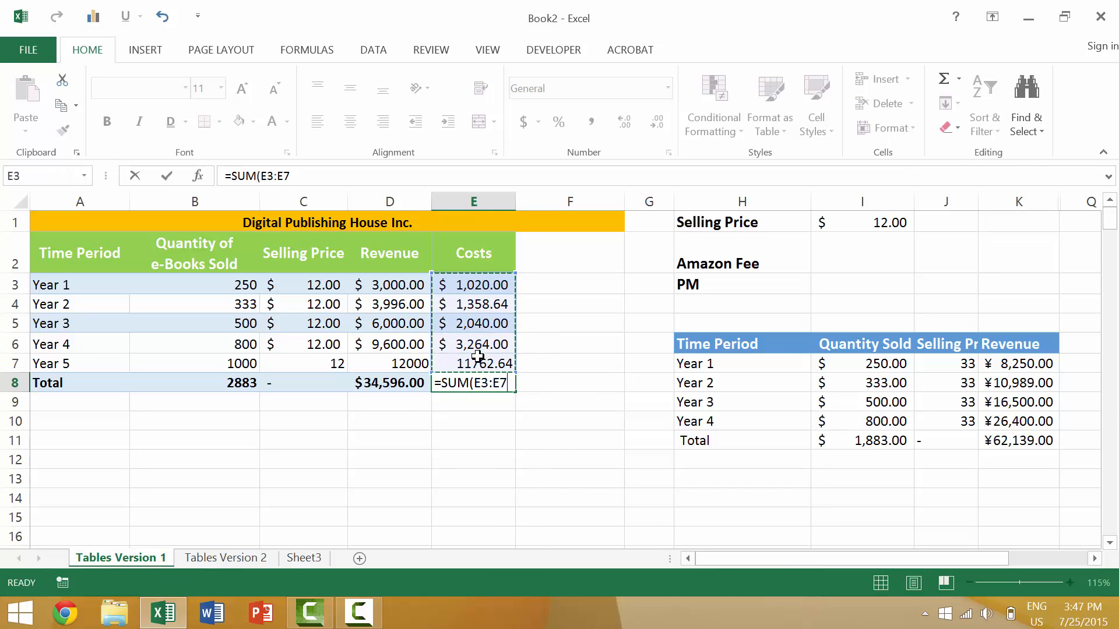
key("Return")
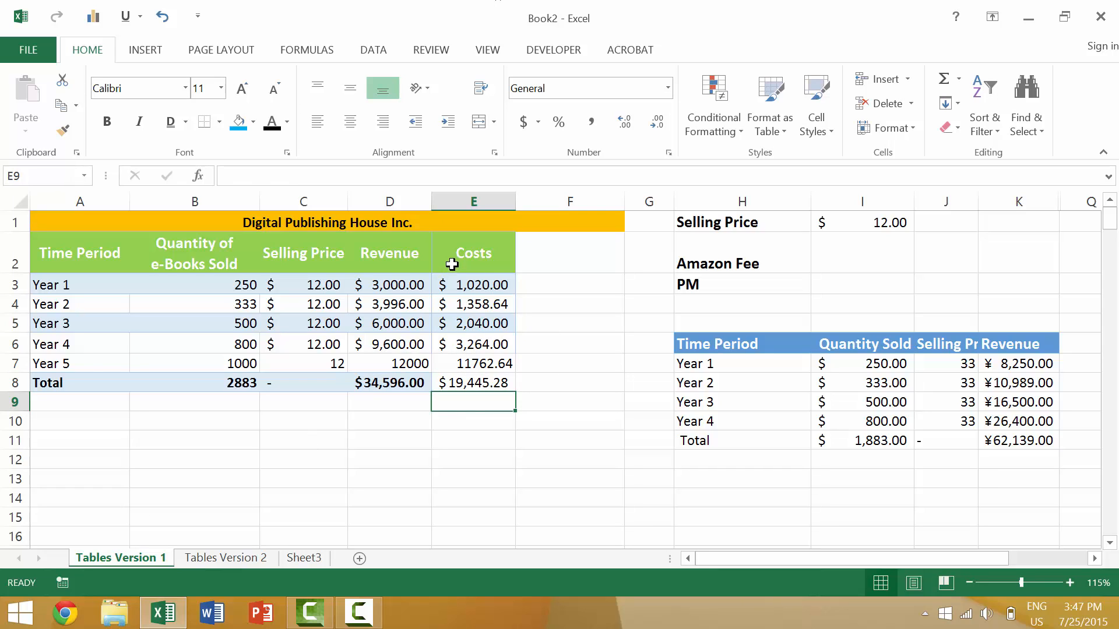
Insert the Costs cells E2:E8, including the total, between Selling Price and Revenue by shifting Revenue sideways
left_click_drag(458, 257, 473, 384)
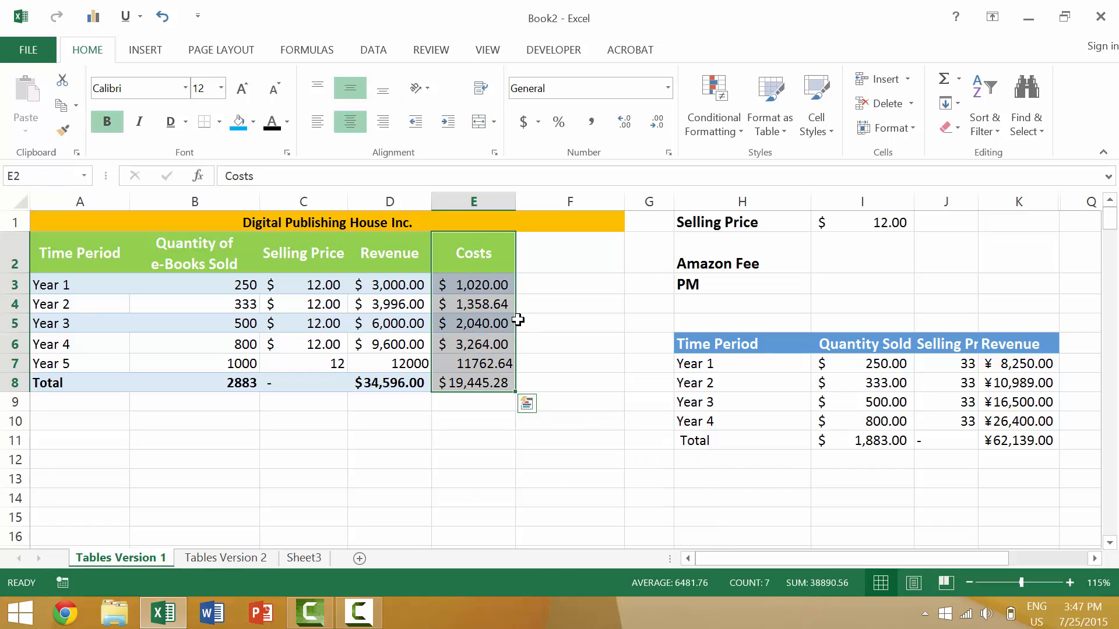
left_click_drag(518, 320, 357, 341)
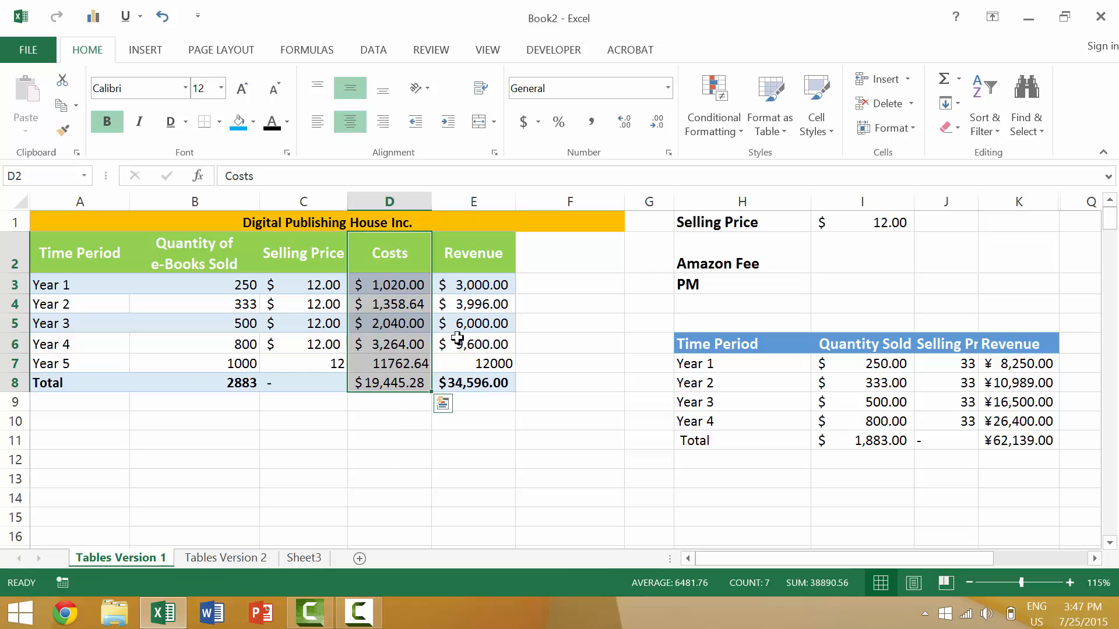
left_click(463, 408)
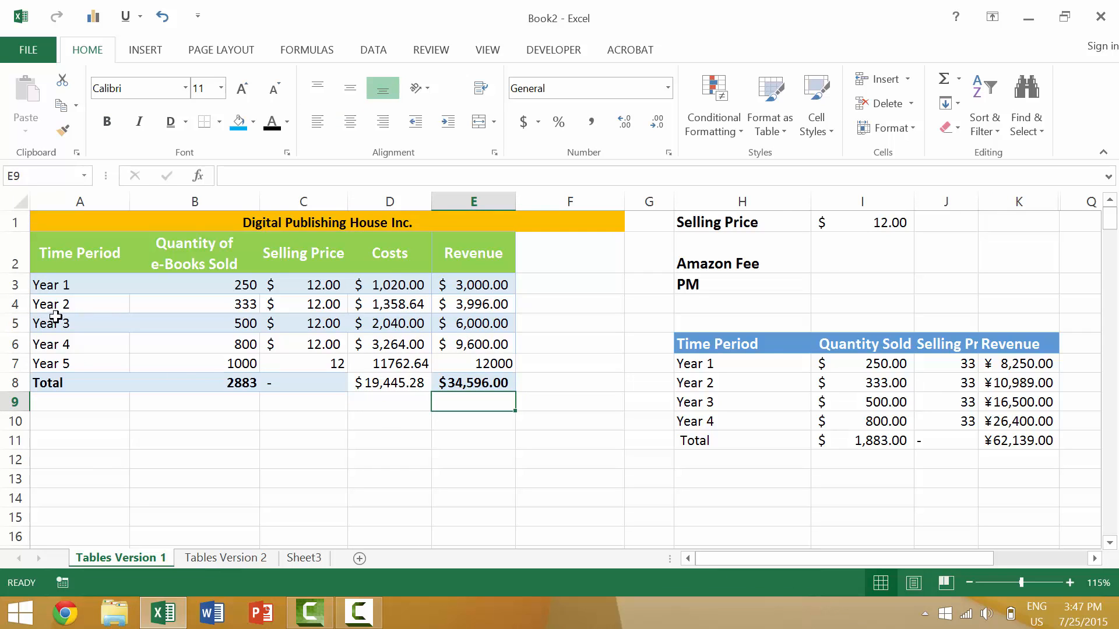
Copy the Year 3 row formatting from A5:E5 onto the Year 5 row A7:E7
left_click_drag(63, 331, 449, 323)
left_click(63, 129)
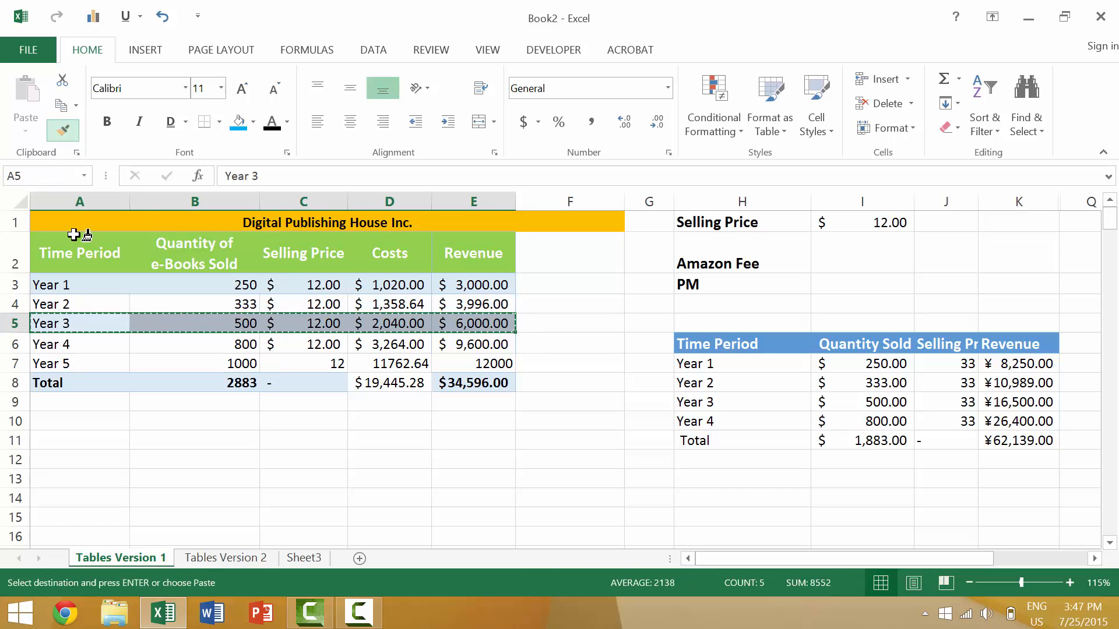
mouse_move(64, 358)
left_mouse_down()
mouse_move(362, 348)
mouse_move(460, 361)
left_mouse_up()
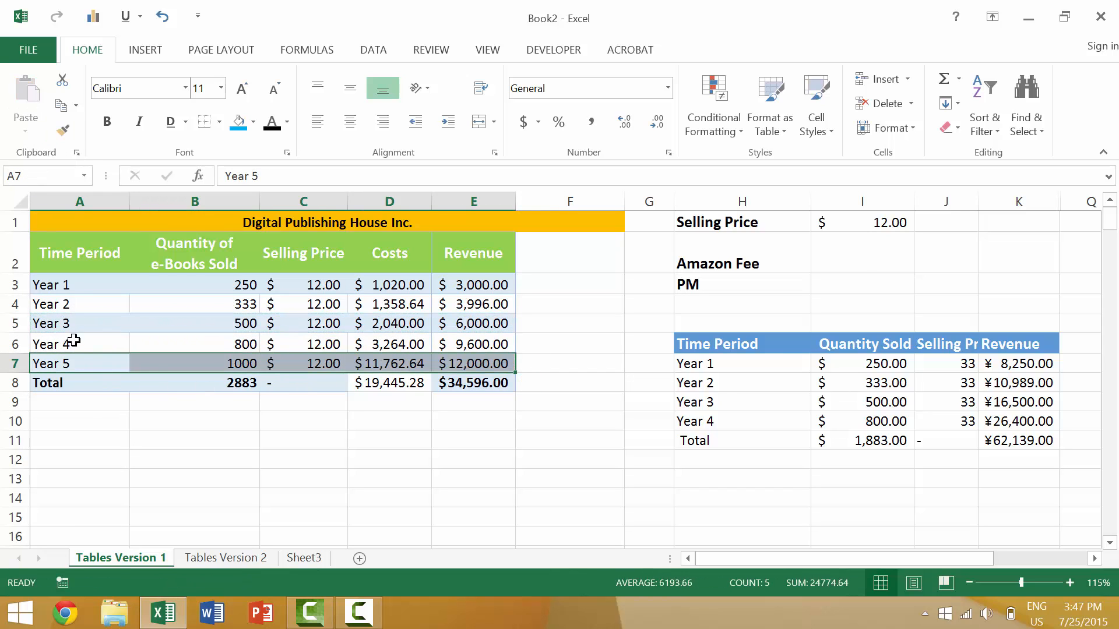
Copy the Year 4 row formatting from A6:E6 onto the Total row A8:E8
left_click_drag(69, 344, 466, 344)
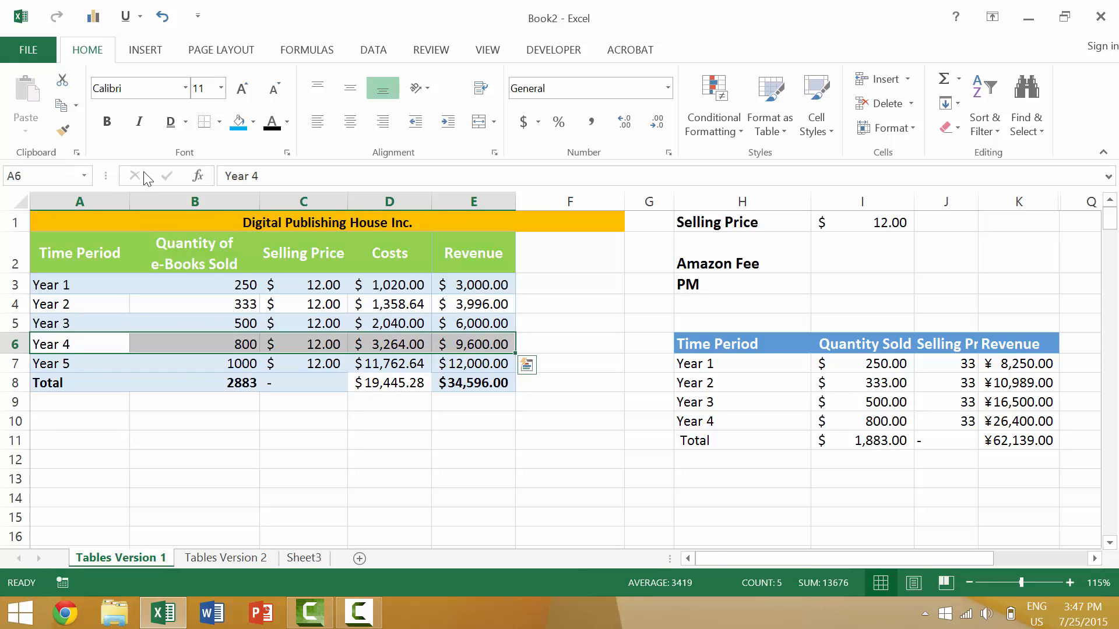
left_click(63, 129)
mouse_move(68, 384)
left_mouse_down()
mouse_move(438, 362)
mouse_move(466, 380)
left_mouse_up()
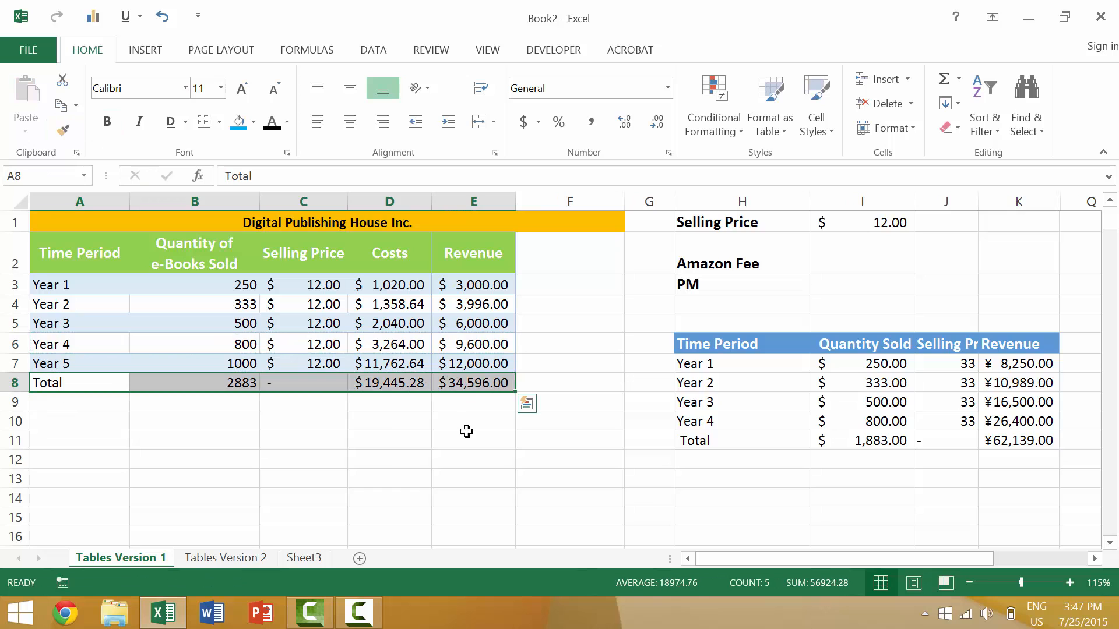
left_click(395, 447)
Make the Total row A8:E8 bold
left_click(89, 384)
left_click_drag(252, 382, 464, 382)
key("ctrl+b")
left_click(471, 435)
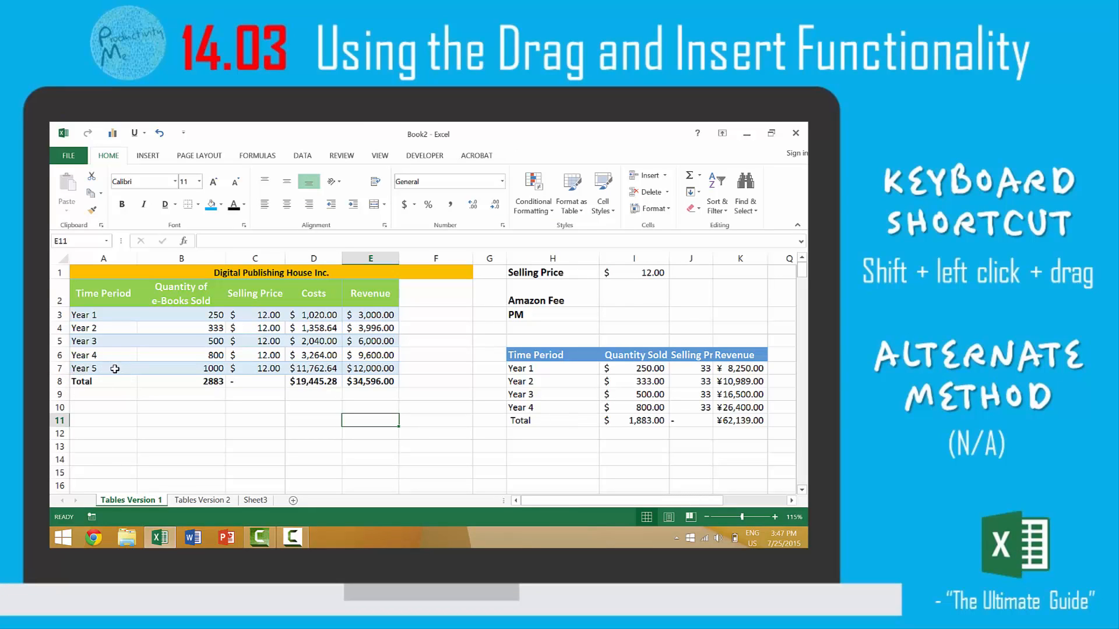
Try to relocate the Year 5 cells A7:E7 into the second sales table near its Total row, and undo the move
left_click_drag(115, 369, 363, 368)
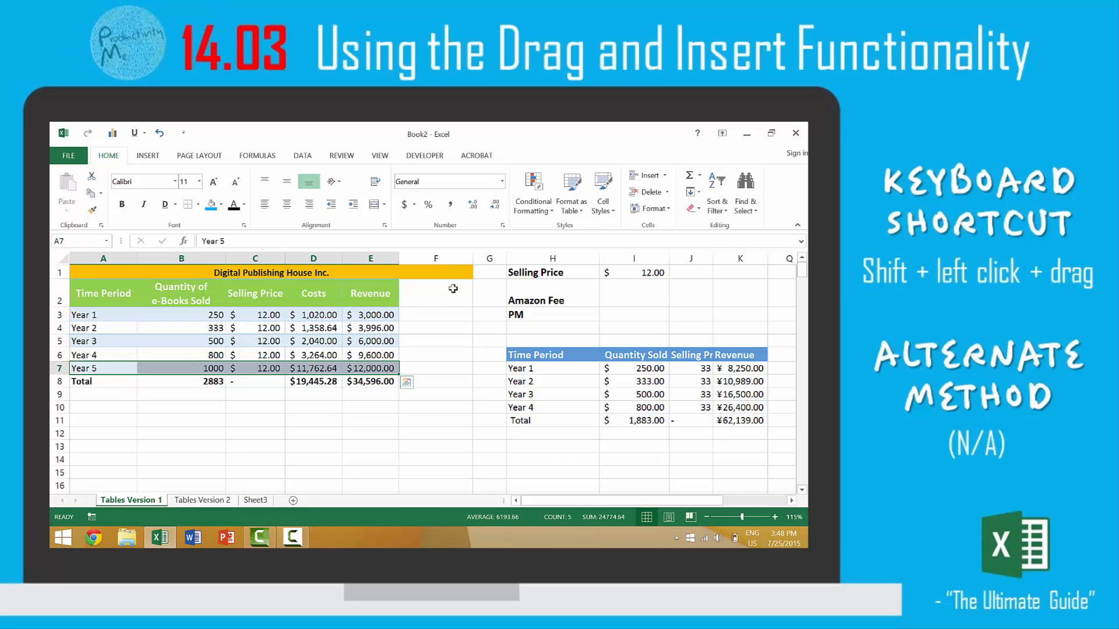
left_click_drag(453, 288, 455, 369)
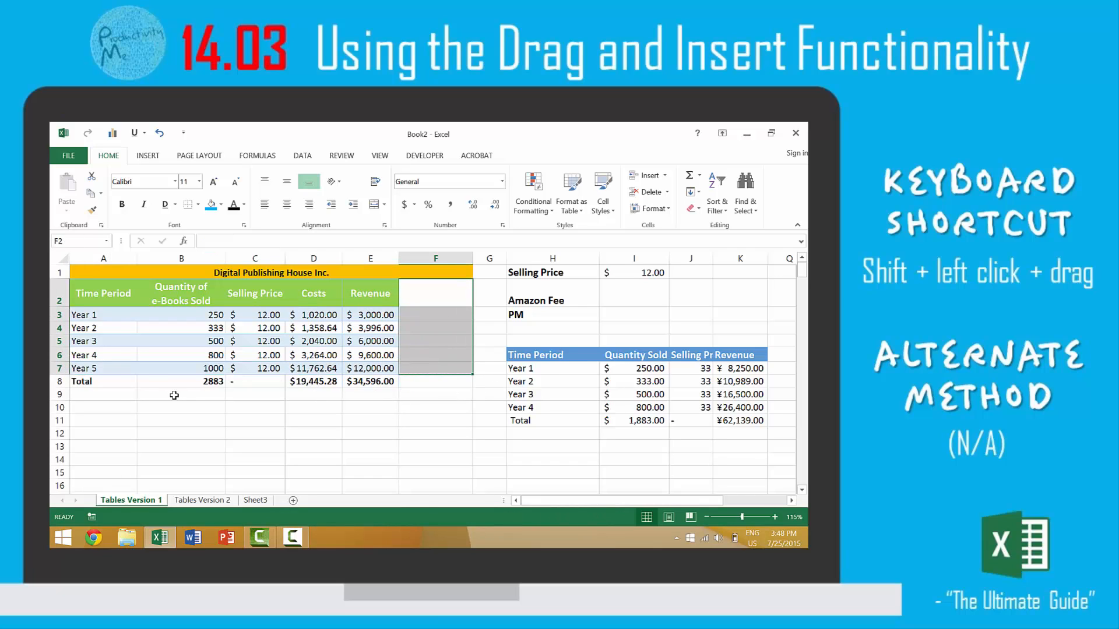
mouse_move(105, 369)
left_mouse_down()
mouse_move(355, 369)
mouse_move(483, 388)
mouse_move(577, 419)
mouse_move(766, 420)
left_mouse_up()
key("ctrl+z")
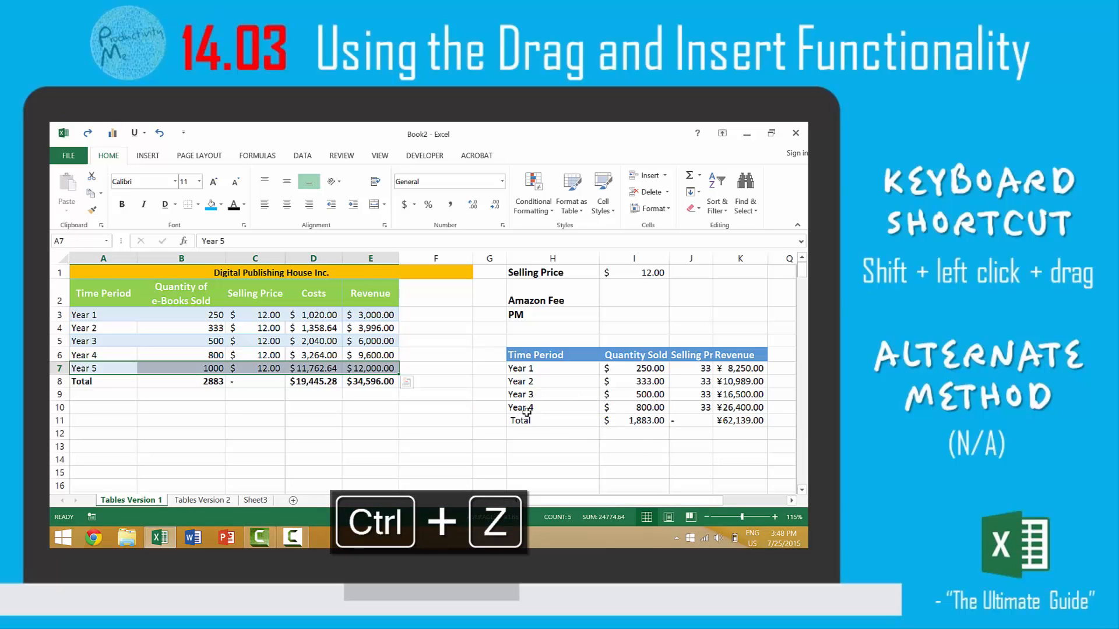
left_click(362, 433)
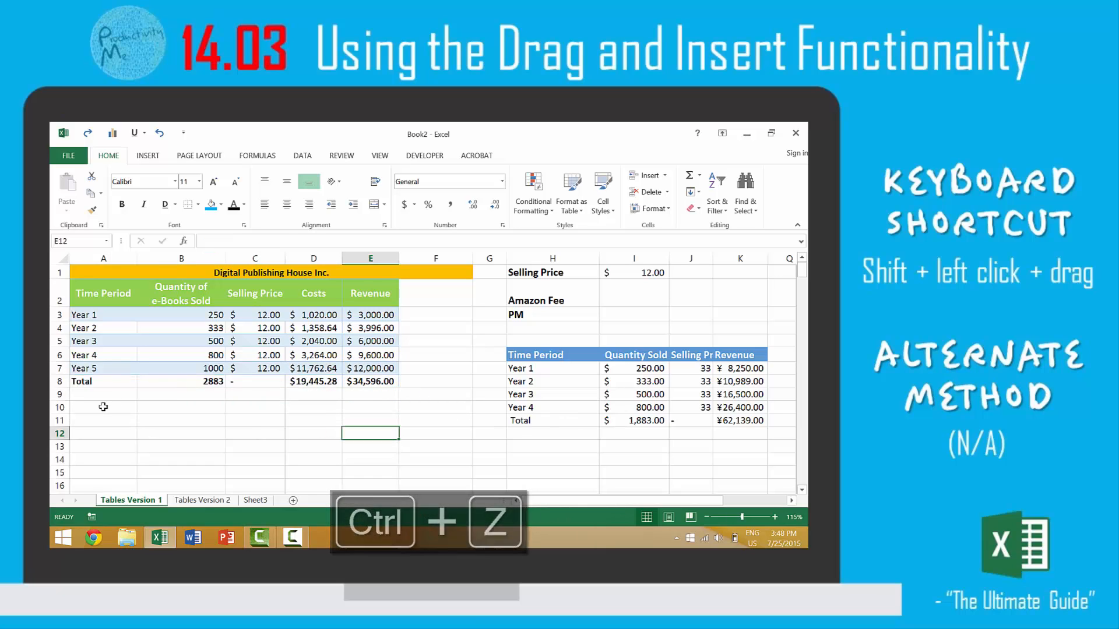
left_click(101, 406)
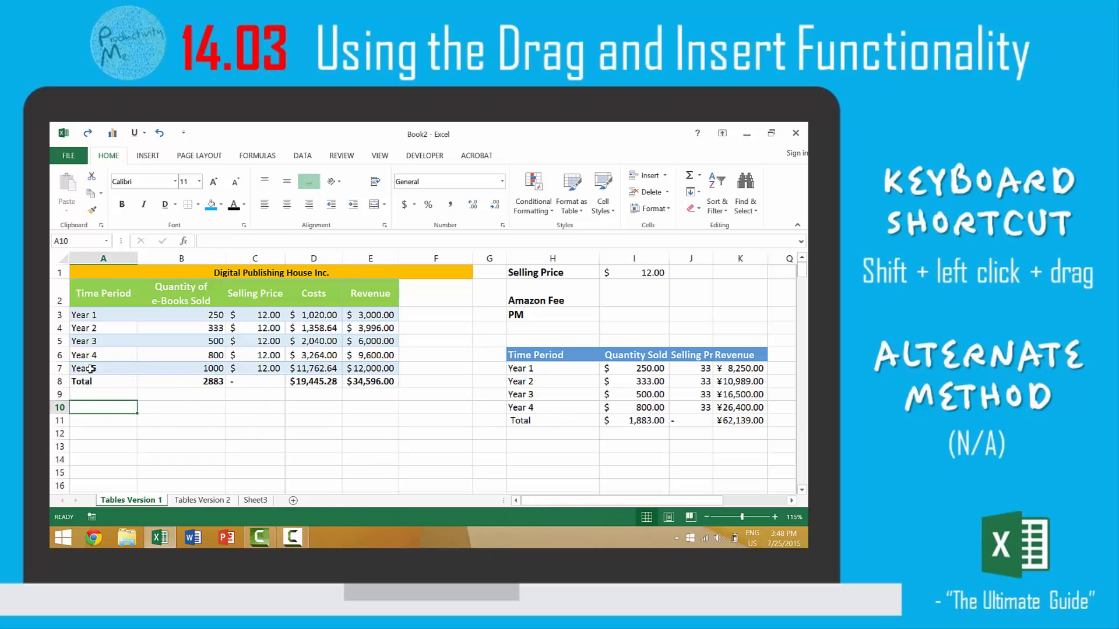